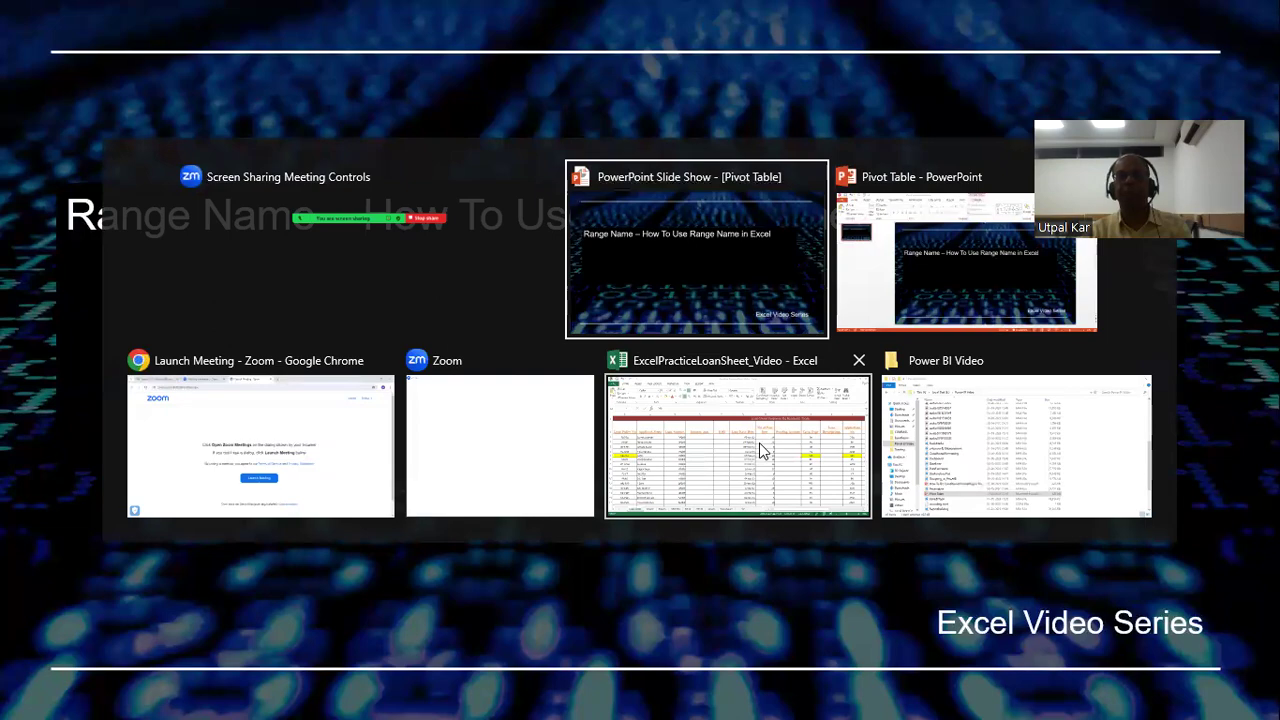
Step: Switch to the ExcelPracticeLoanSheet_Video workbook in Excel and format the loan amounts D3:D23 as Accounting with the ₹ symbol
left_click(758, 449)
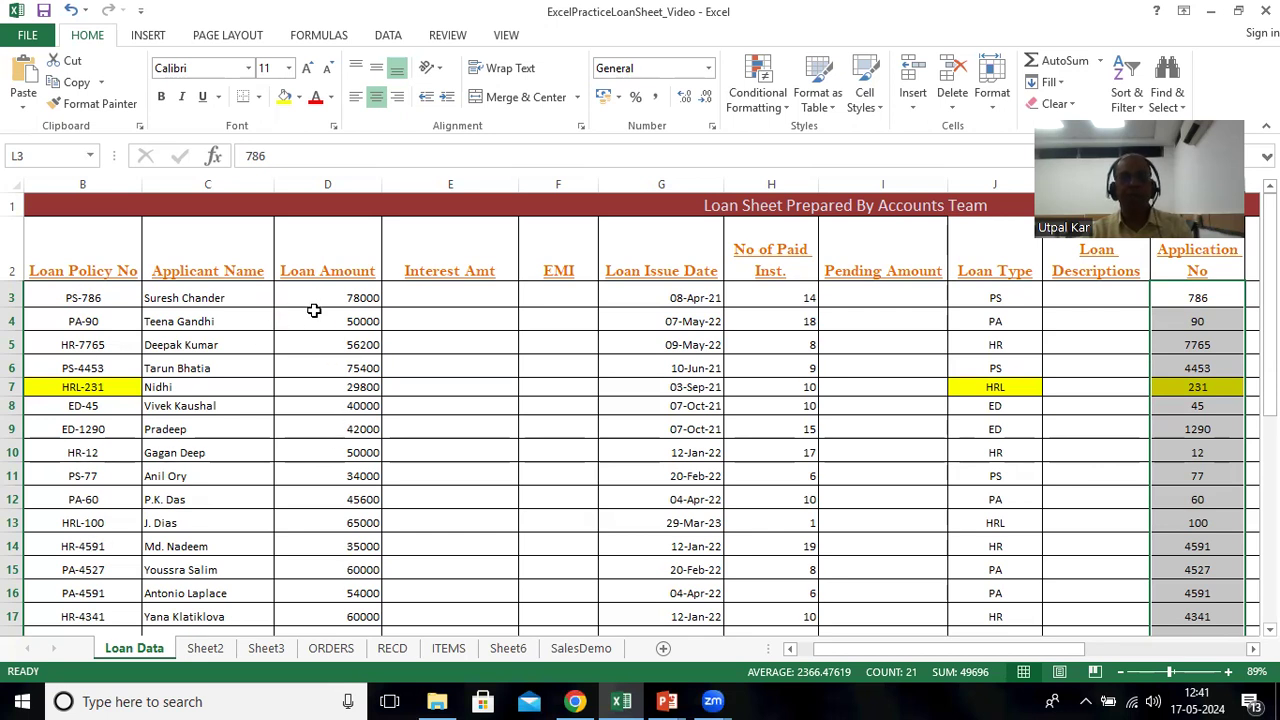
left_click_drag(312, 299, 314, 571)
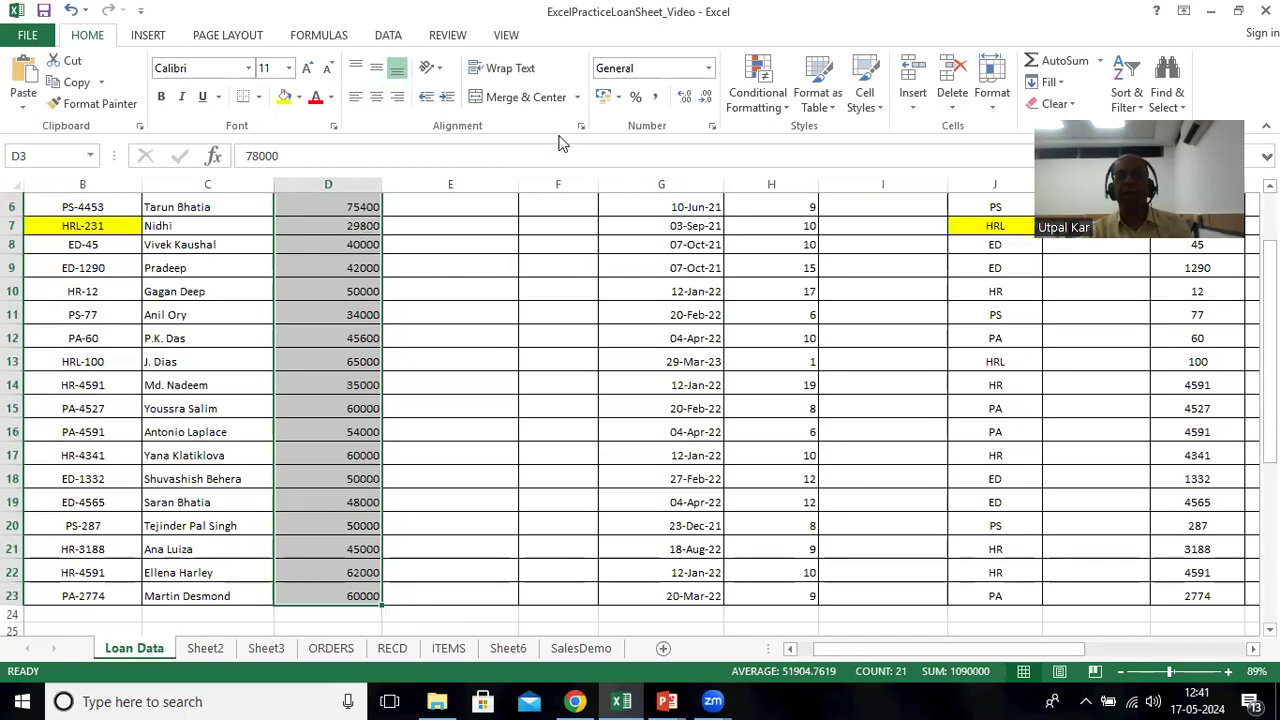
left_click(617, 97)
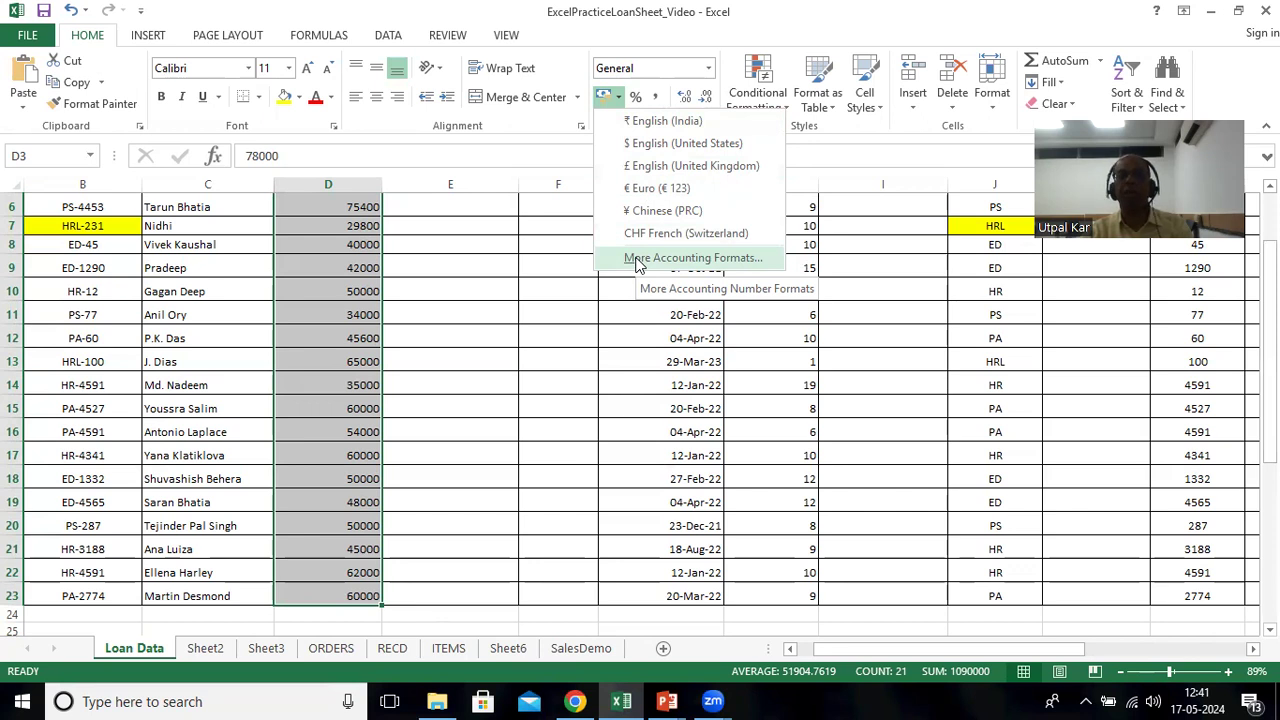
key("Escape")
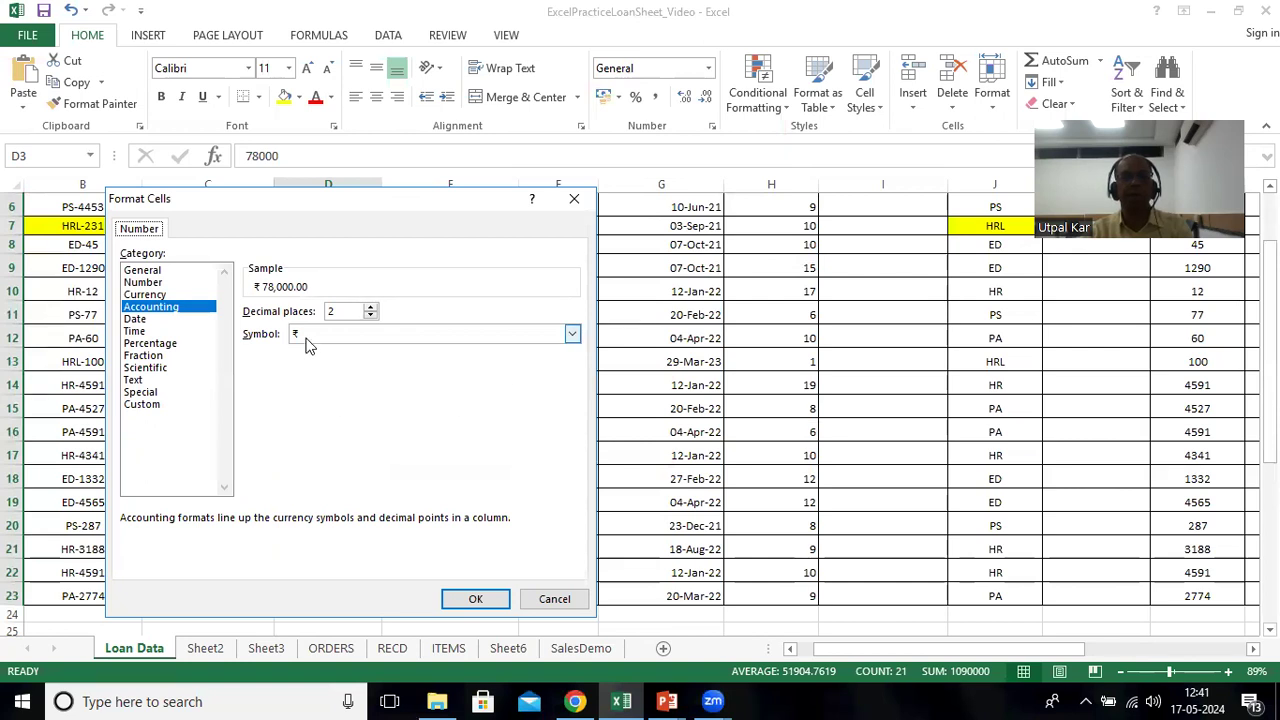
left_click(307, 337)
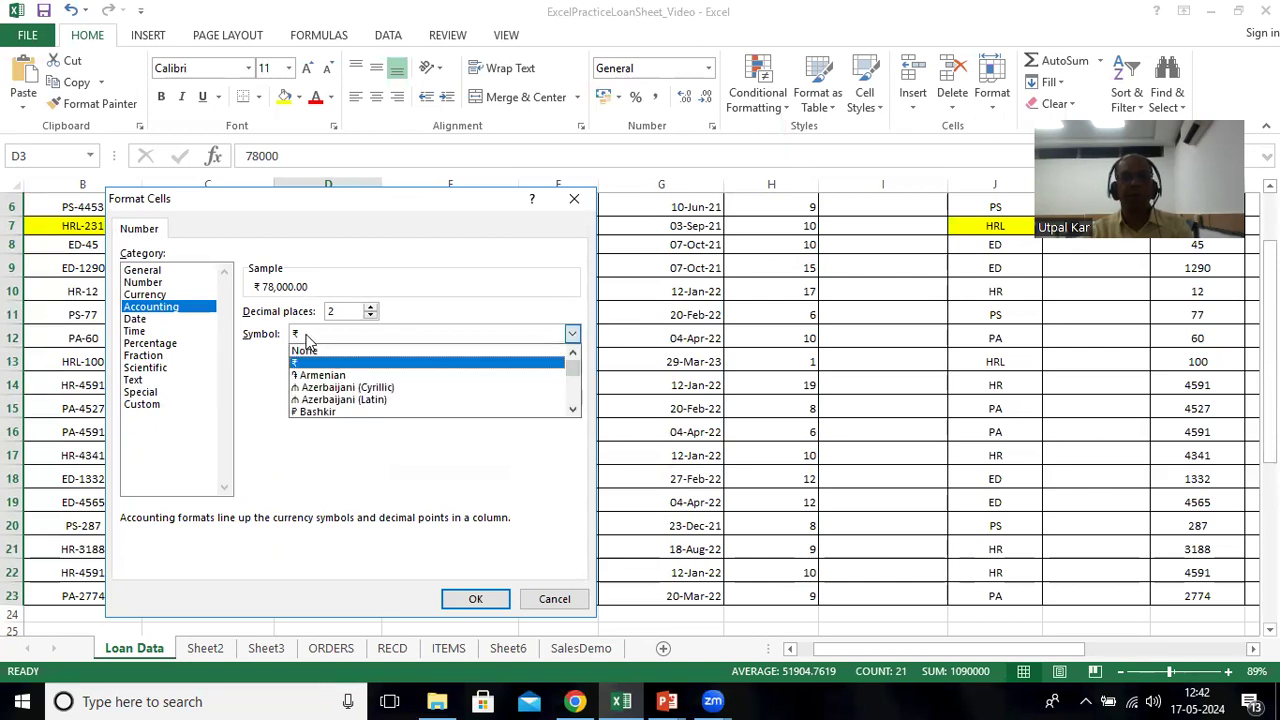
left_click(302, 364)
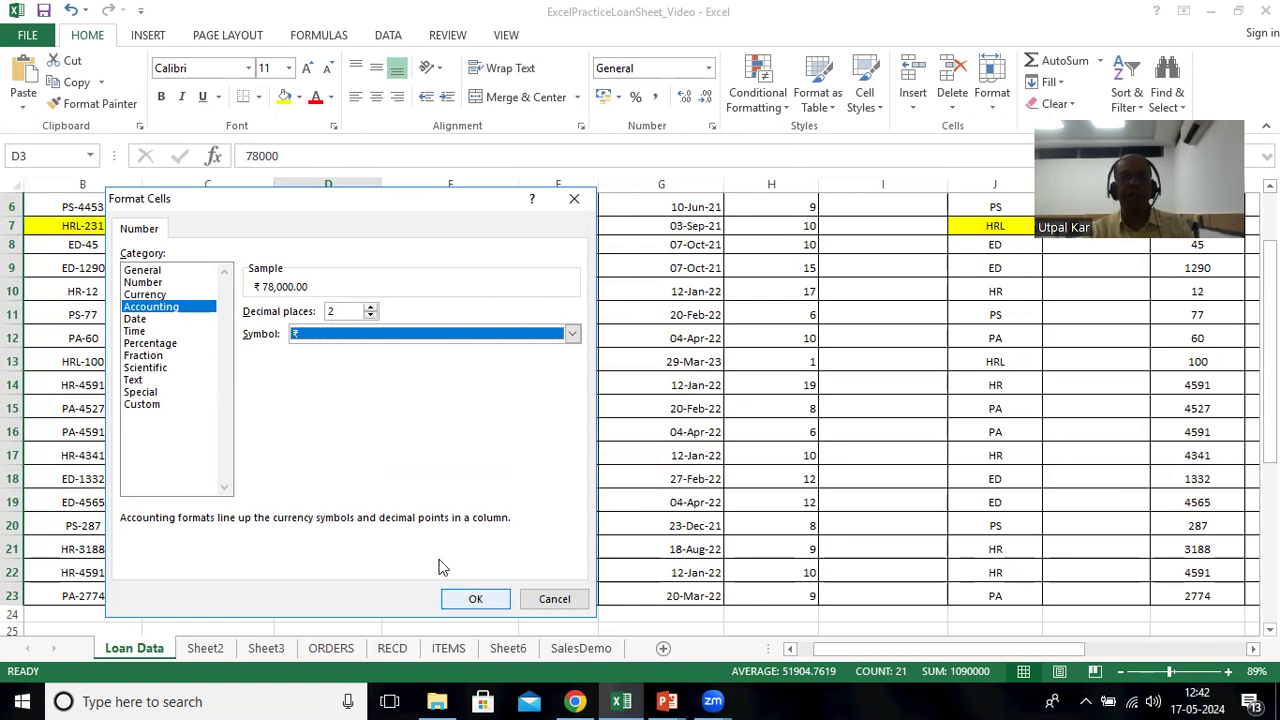
left_click(448, 591)
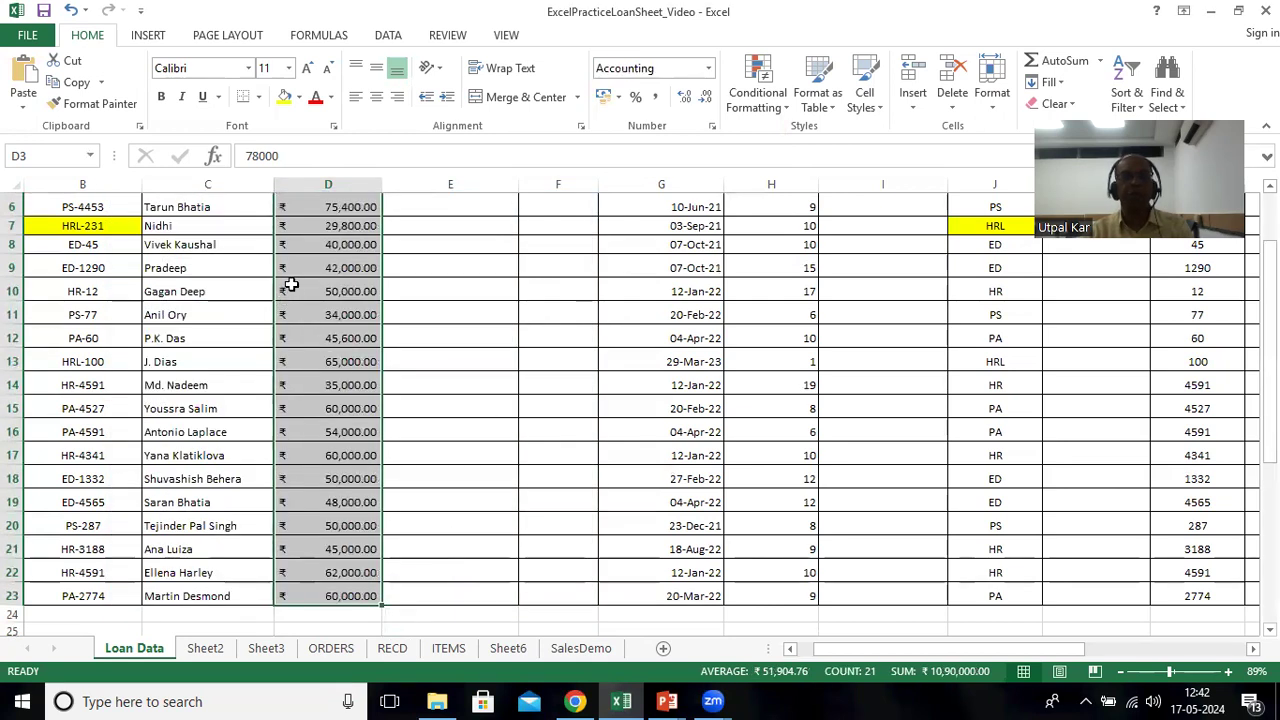
Step: Enter the formula =D3*7% in cell E3 to calculate the first loan's interest amount
scroll(312, 280, "up", 1)
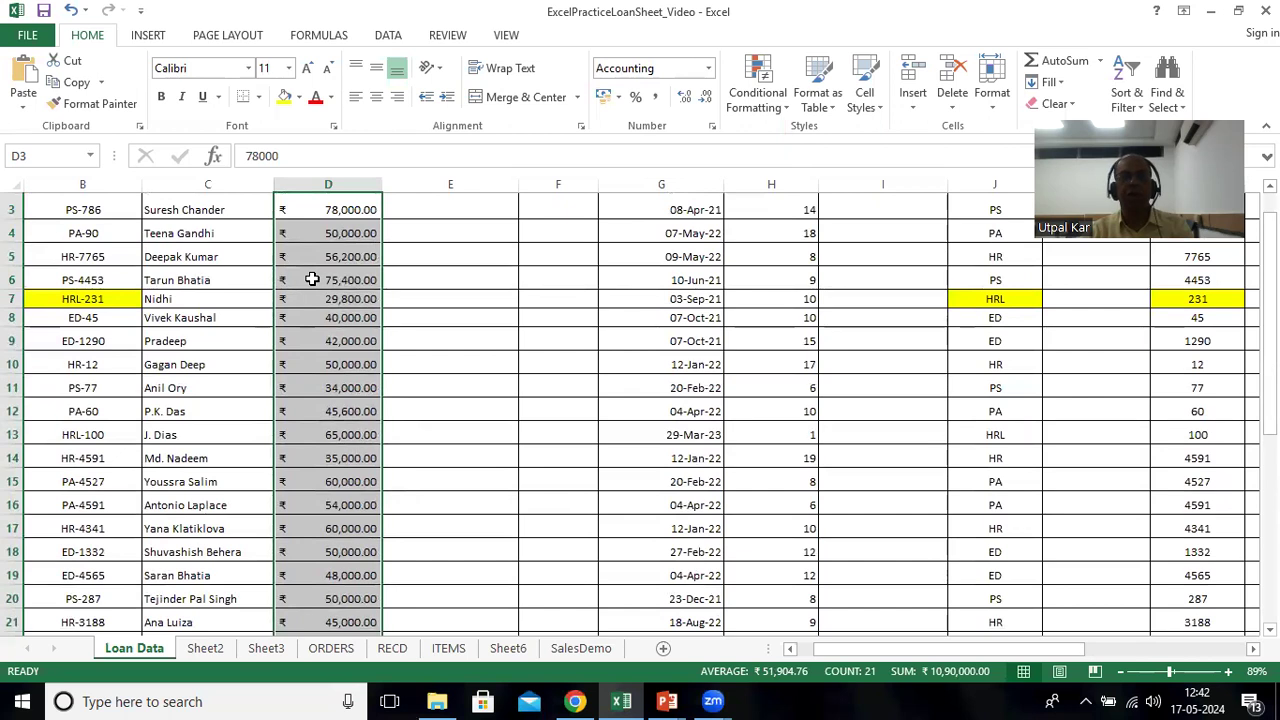
scroll(312, 280, "up", 1)
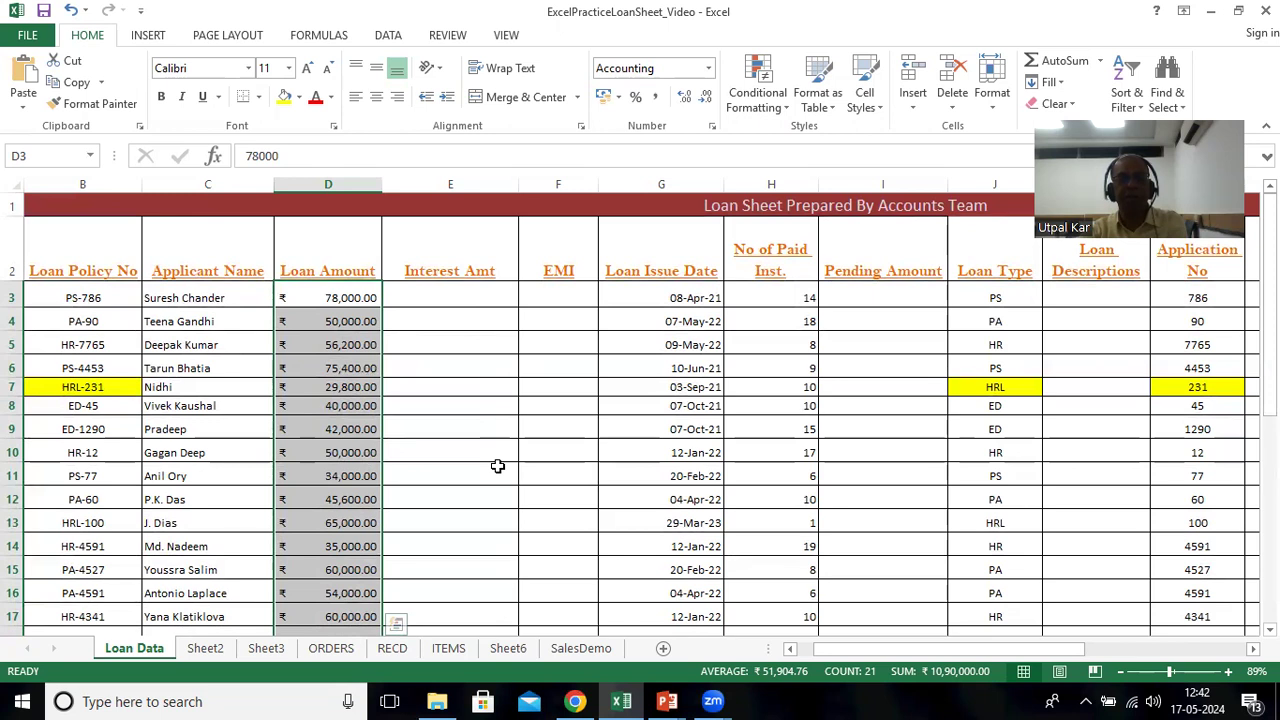
left_click(458, 291)
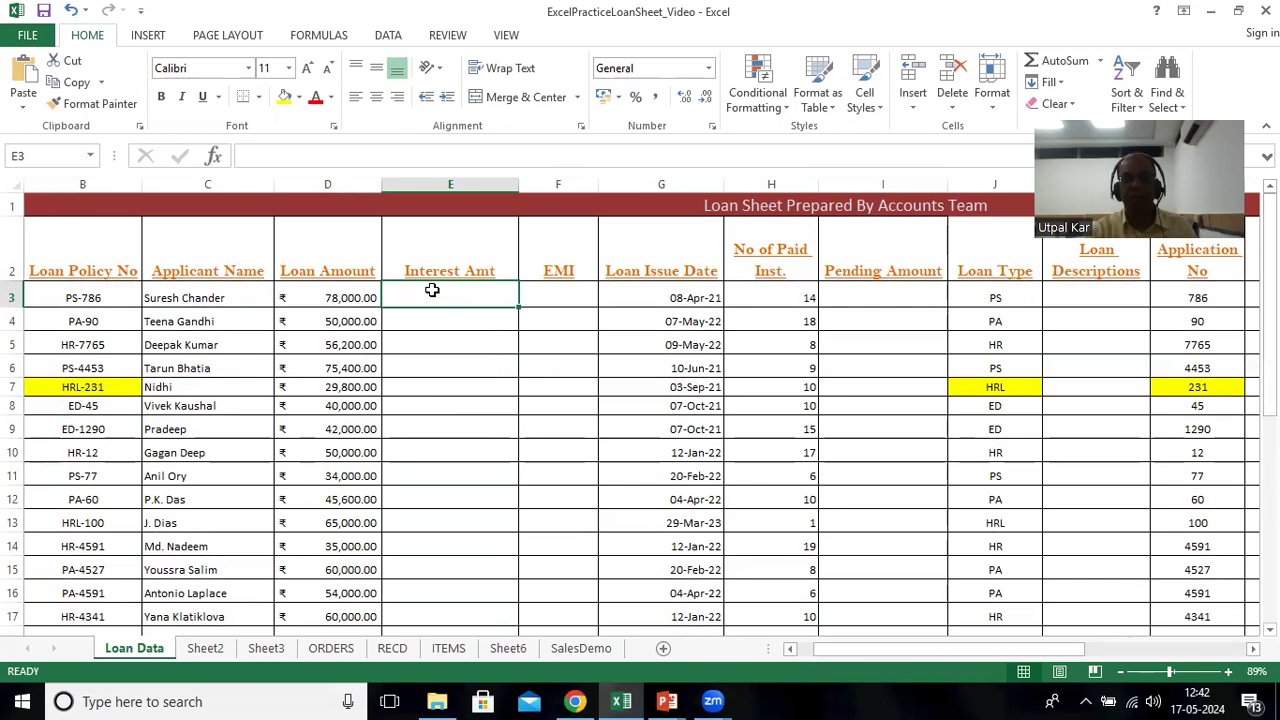
type("=")
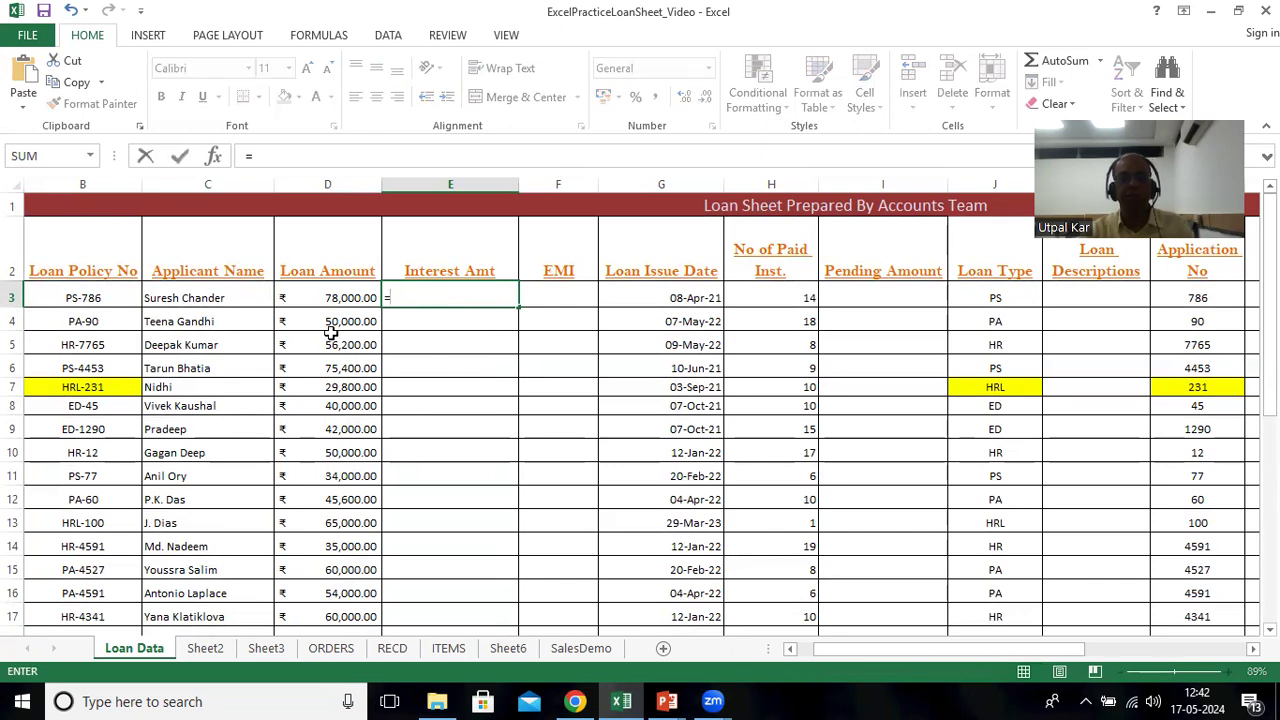
left_click(309, 299)
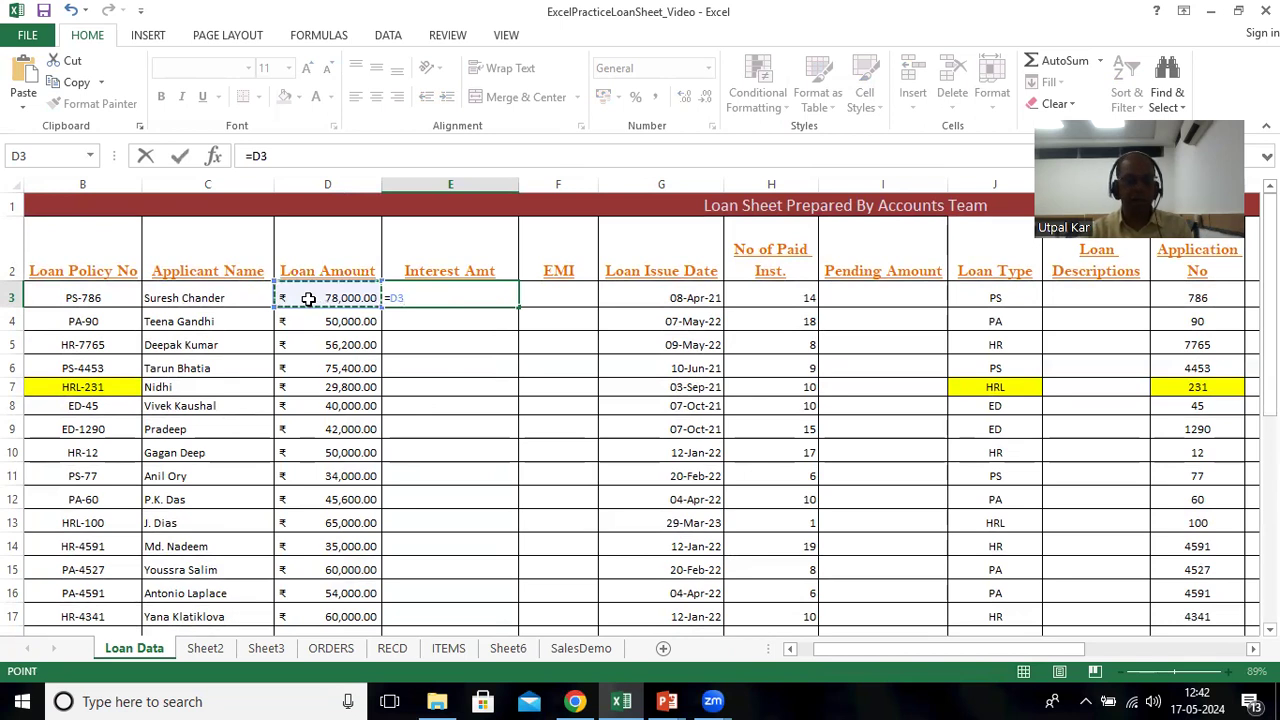
type("*7")
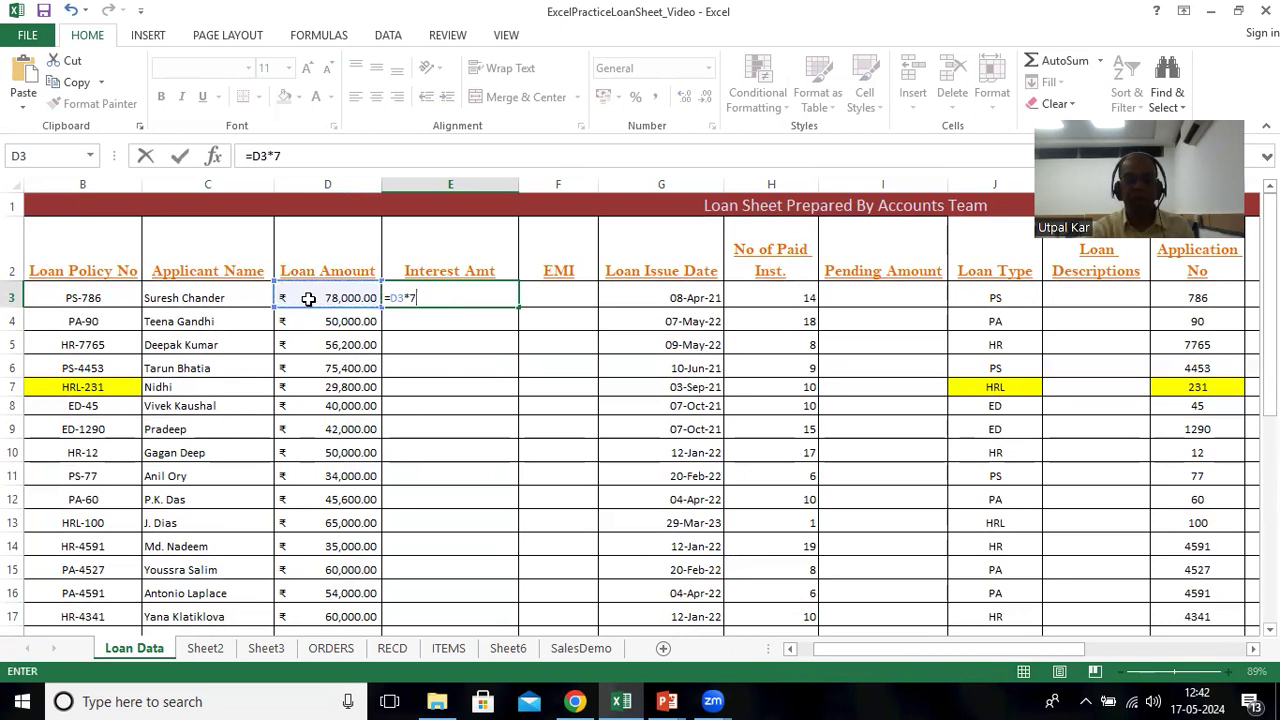
type("%")
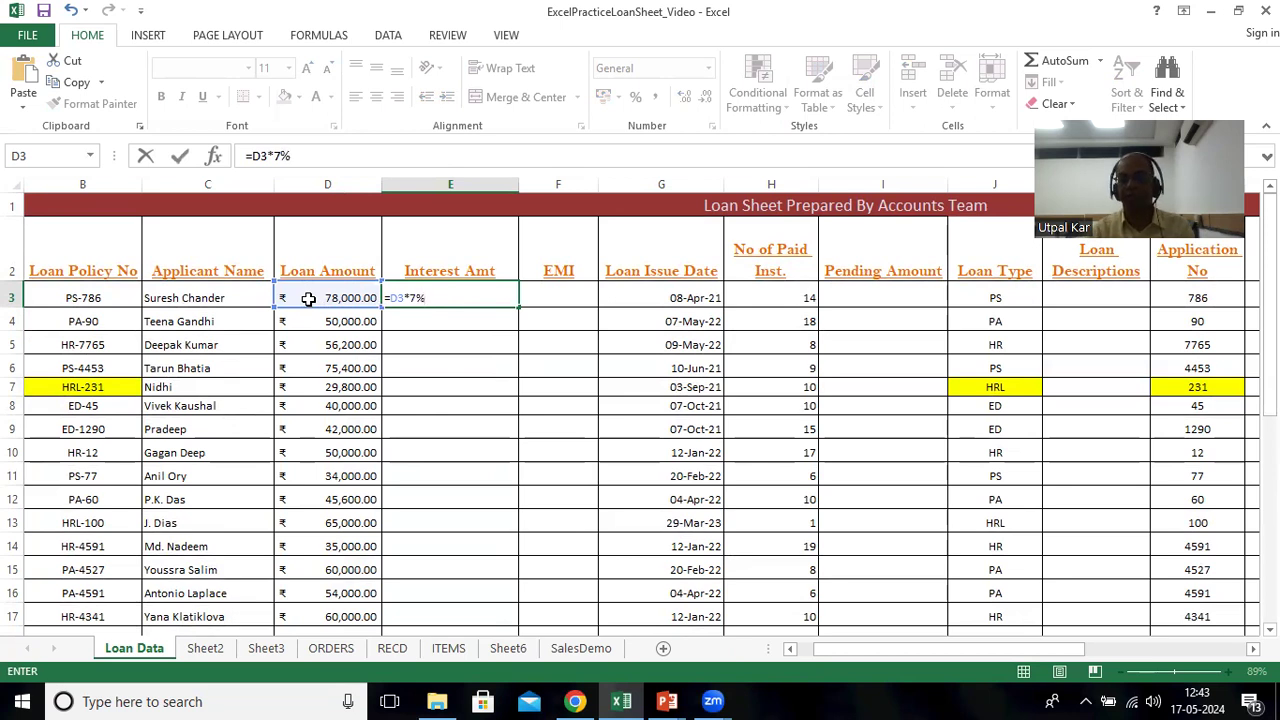
key("Return")
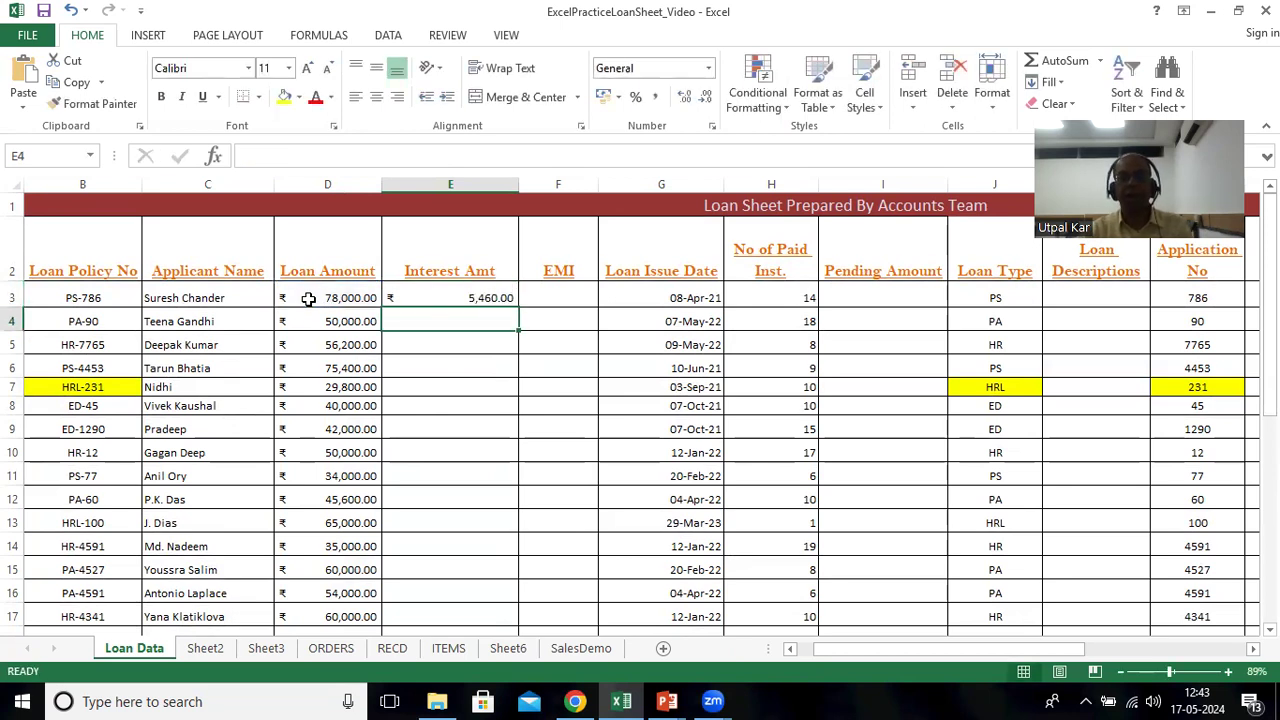
Step: Fill the 7% interest formula from E3 down to E23 and check the copied formulas in several rows
left_click(420, 300)
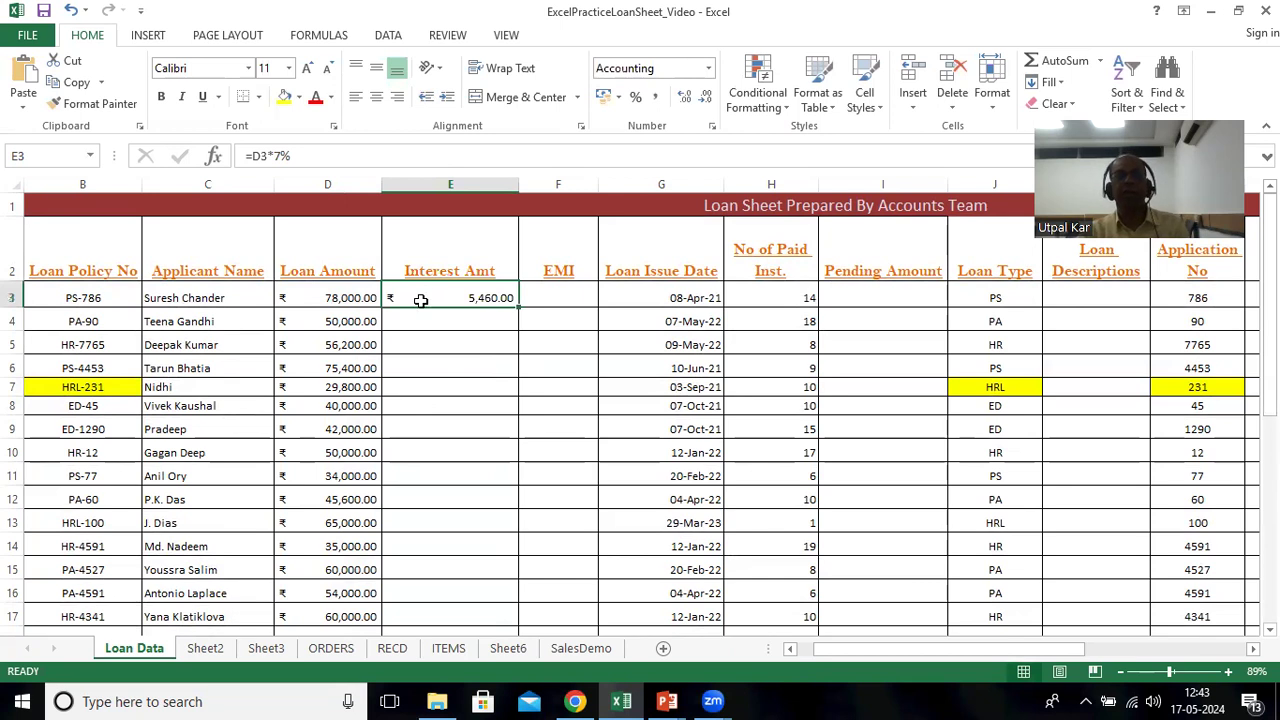
left_click_drag(520, 308, 510, 563)
scroll(510, 563, "down", 1)
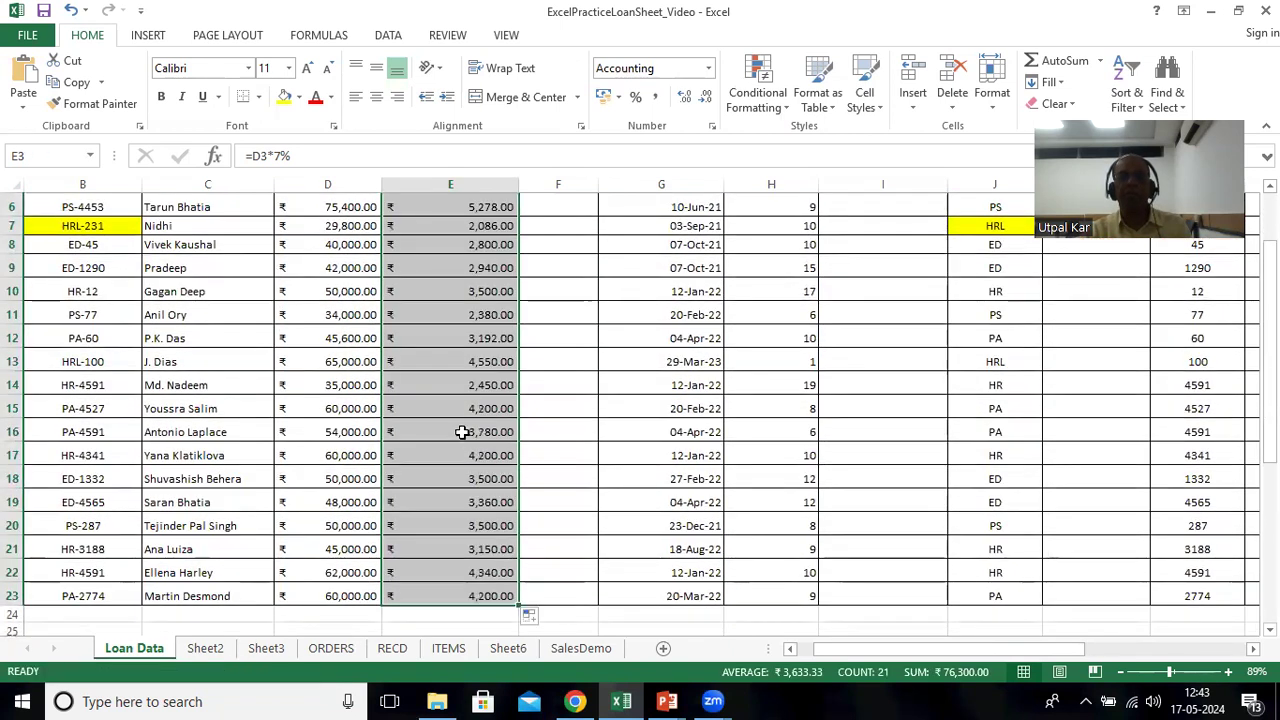
scroll(458, 418, "up", 1)
scroll(458, 418, "up", 1)
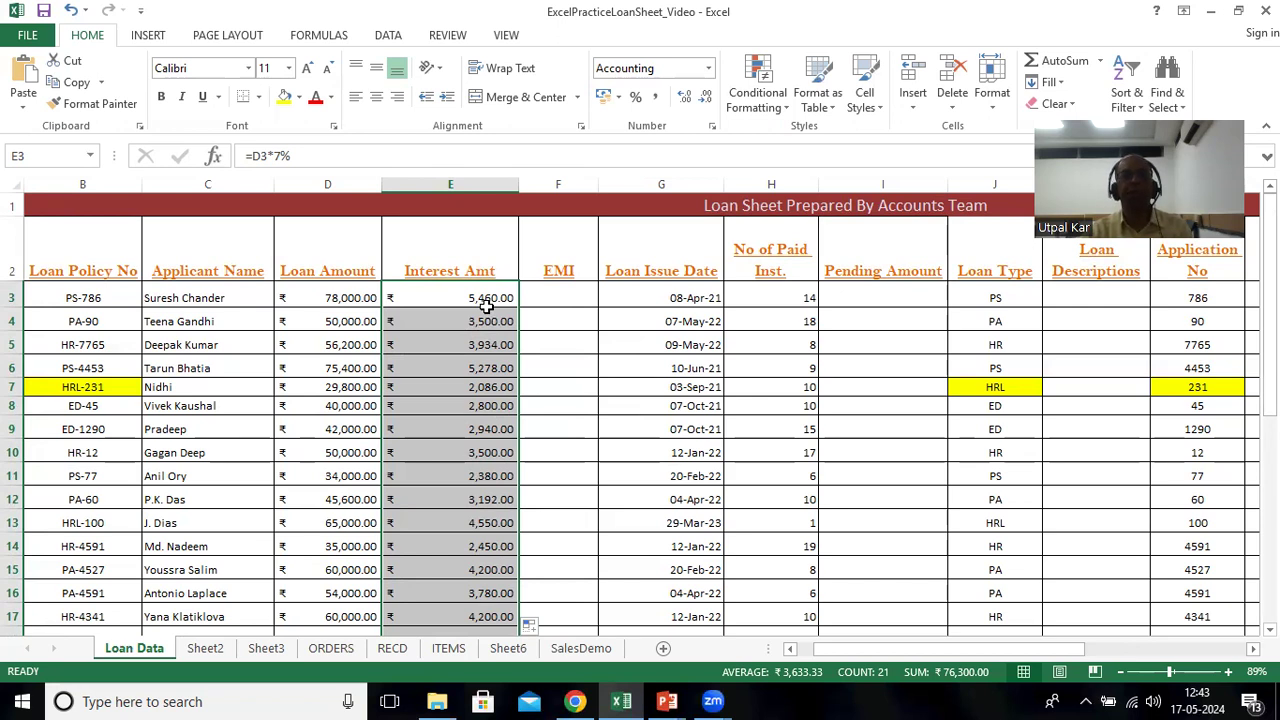
left_click(404, 298)
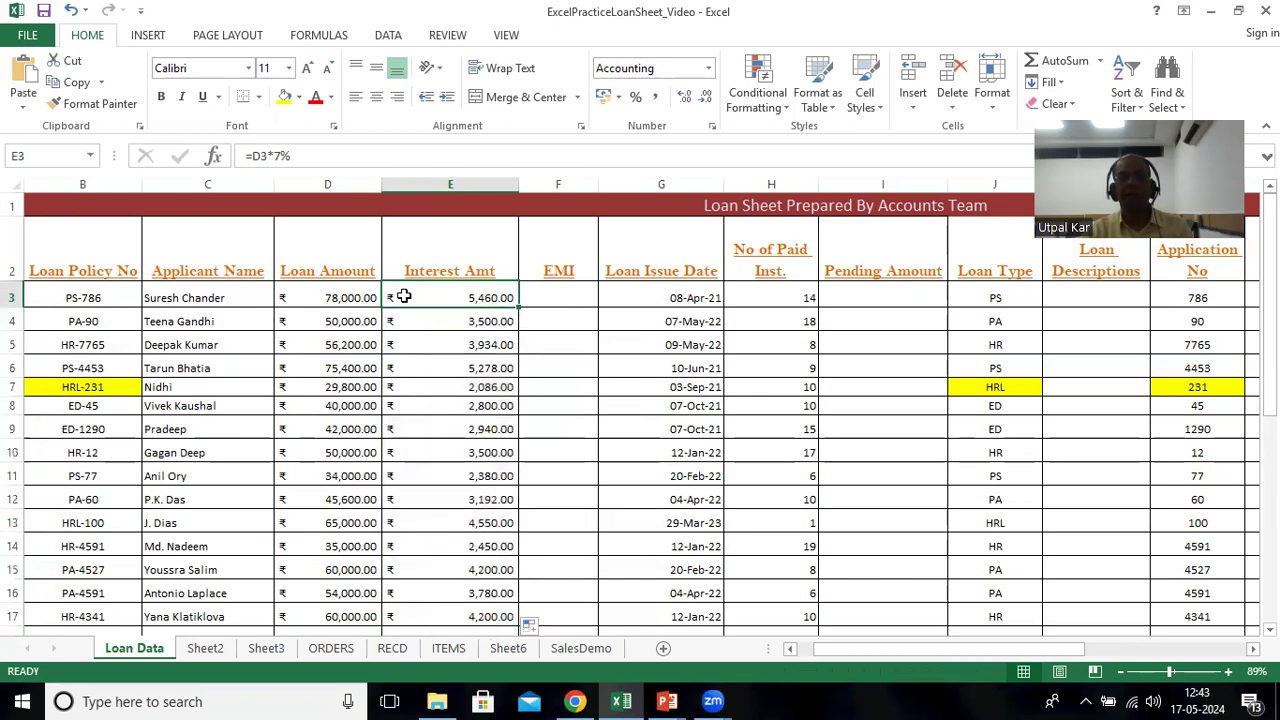
left_click(404, 386)
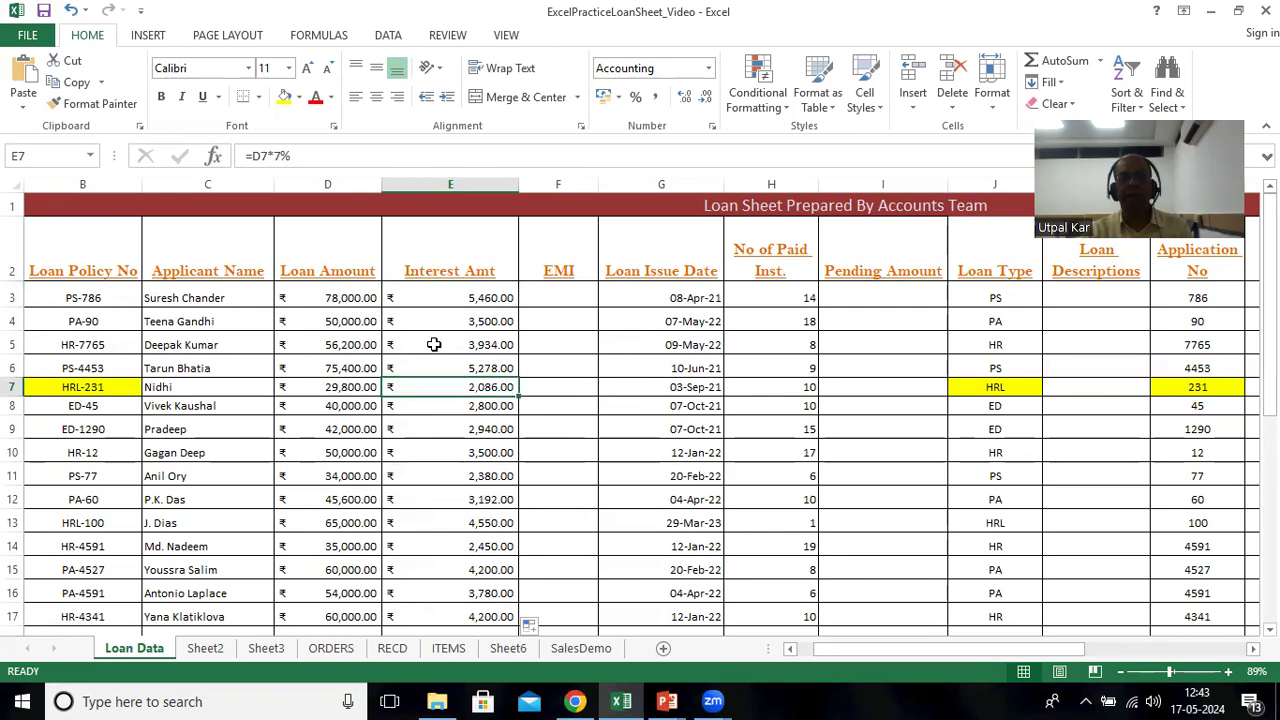
left_click(434, 344)
left_click(439, 472)
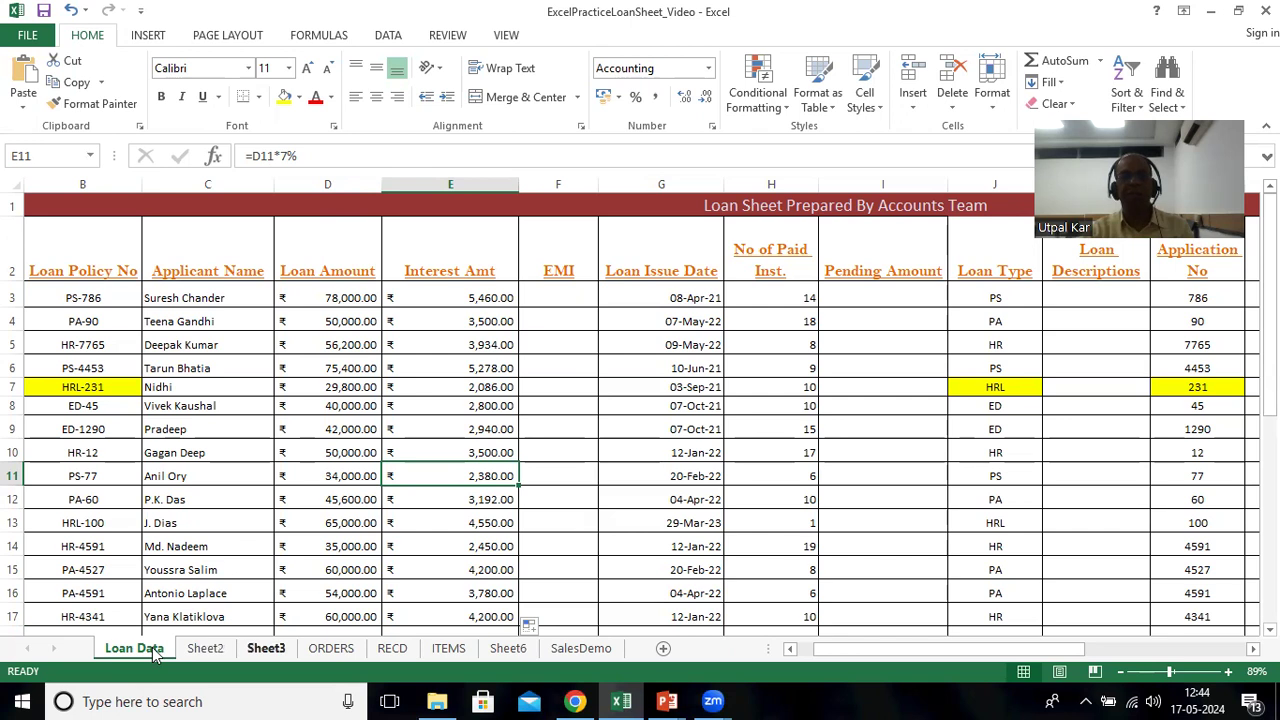
Step: Give cell C9 on Sheet3, which holds the interest rate, the range name ROI
left_click(266, 648)
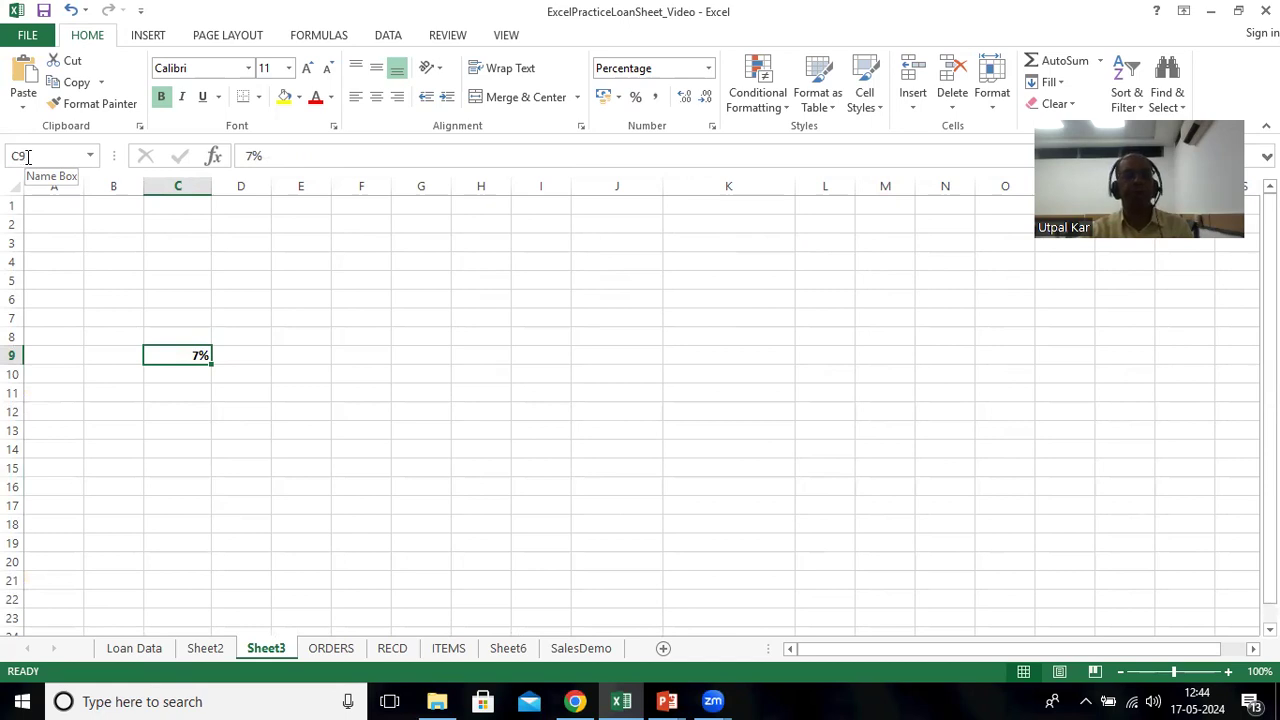
left_click(30, 157)
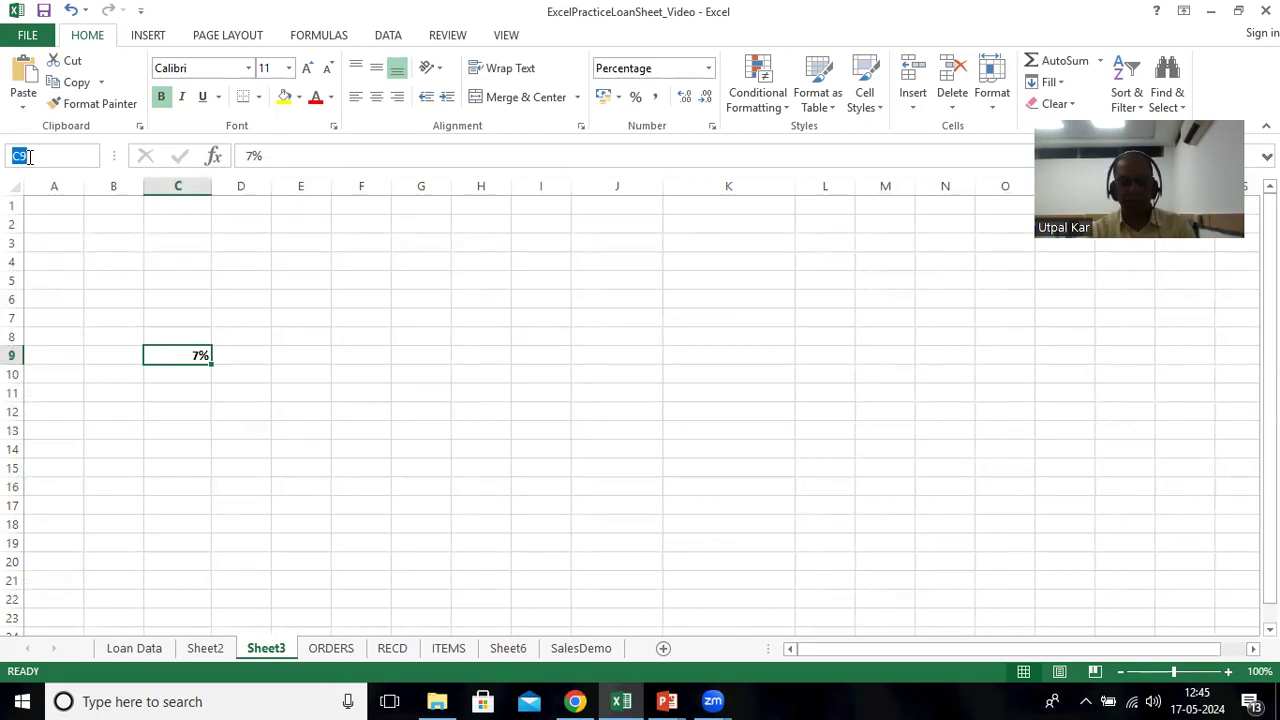
type("RO")
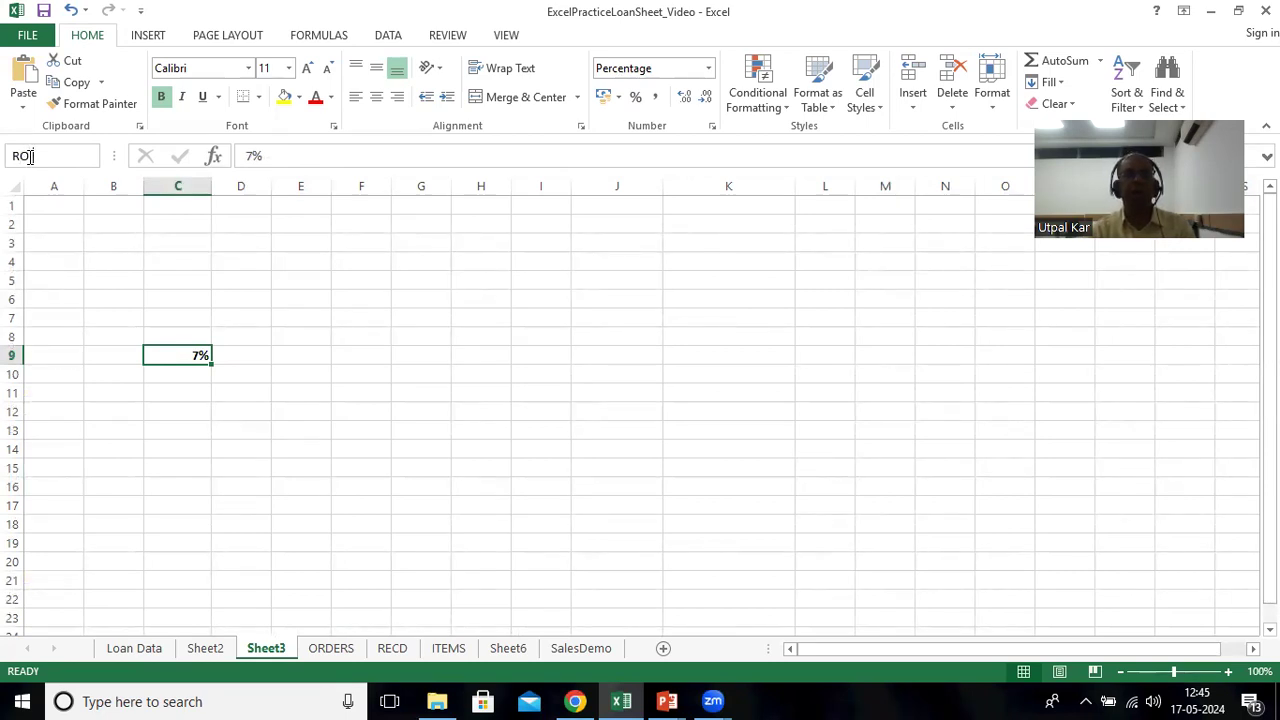
type("I")
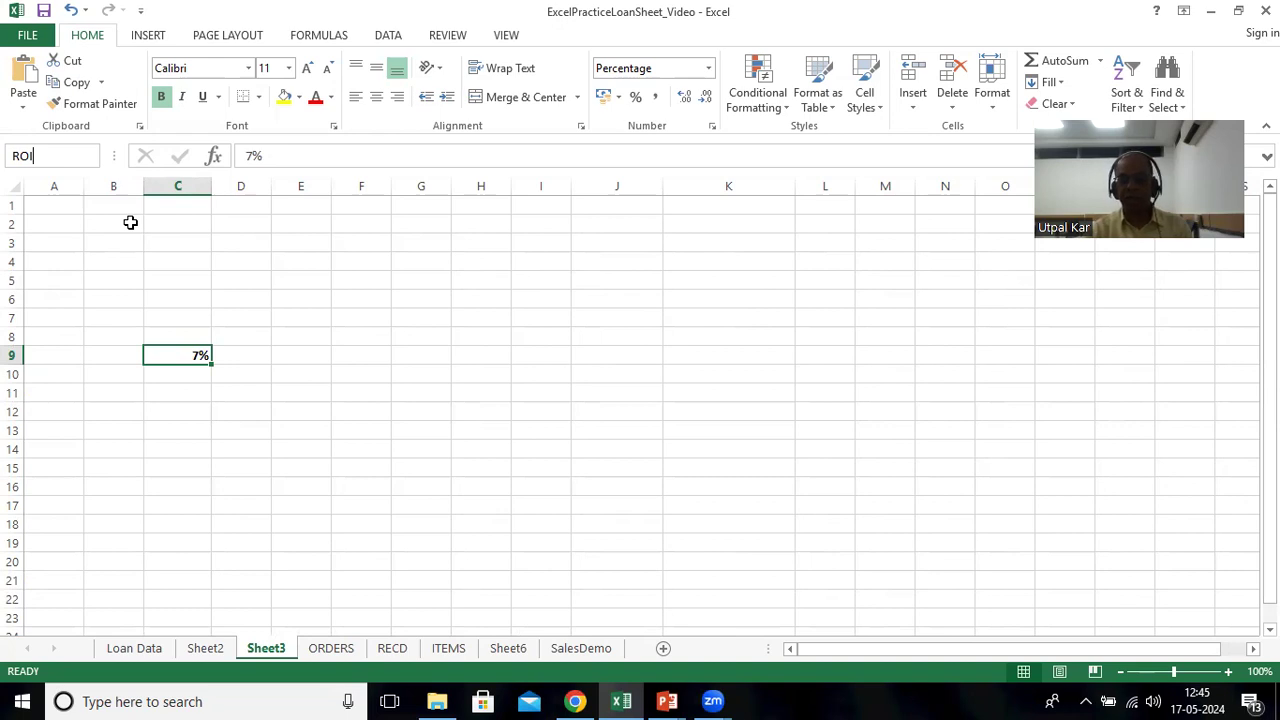
key("Return")
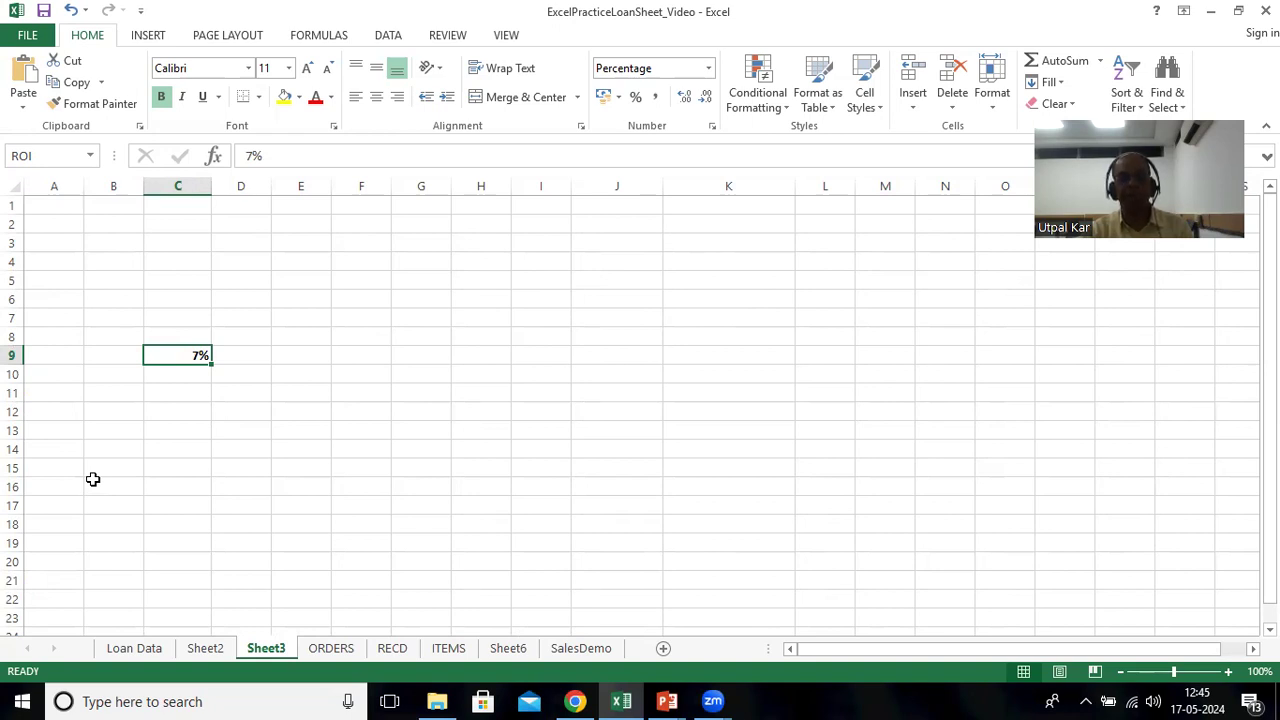
Step: Change the interest formula in cell E3 of the Loan Data sheet to =D3*ROI
left_click(114, 652)
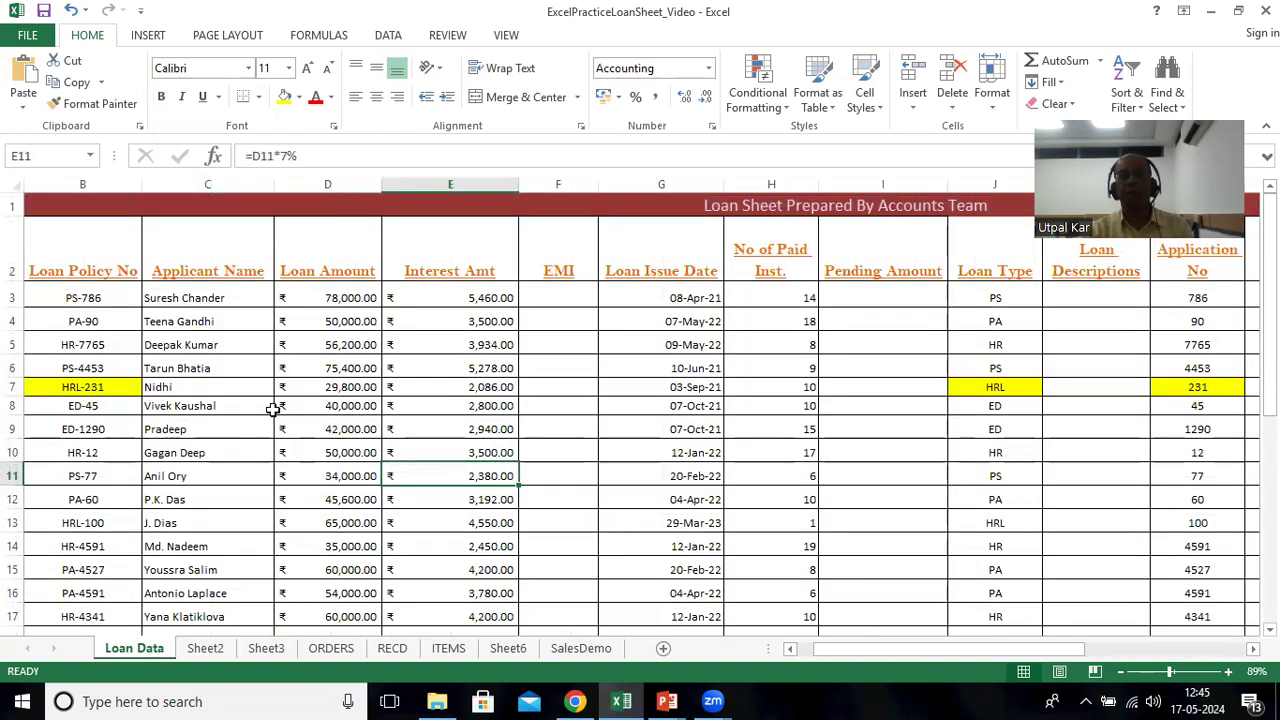
left_click(430, 297)
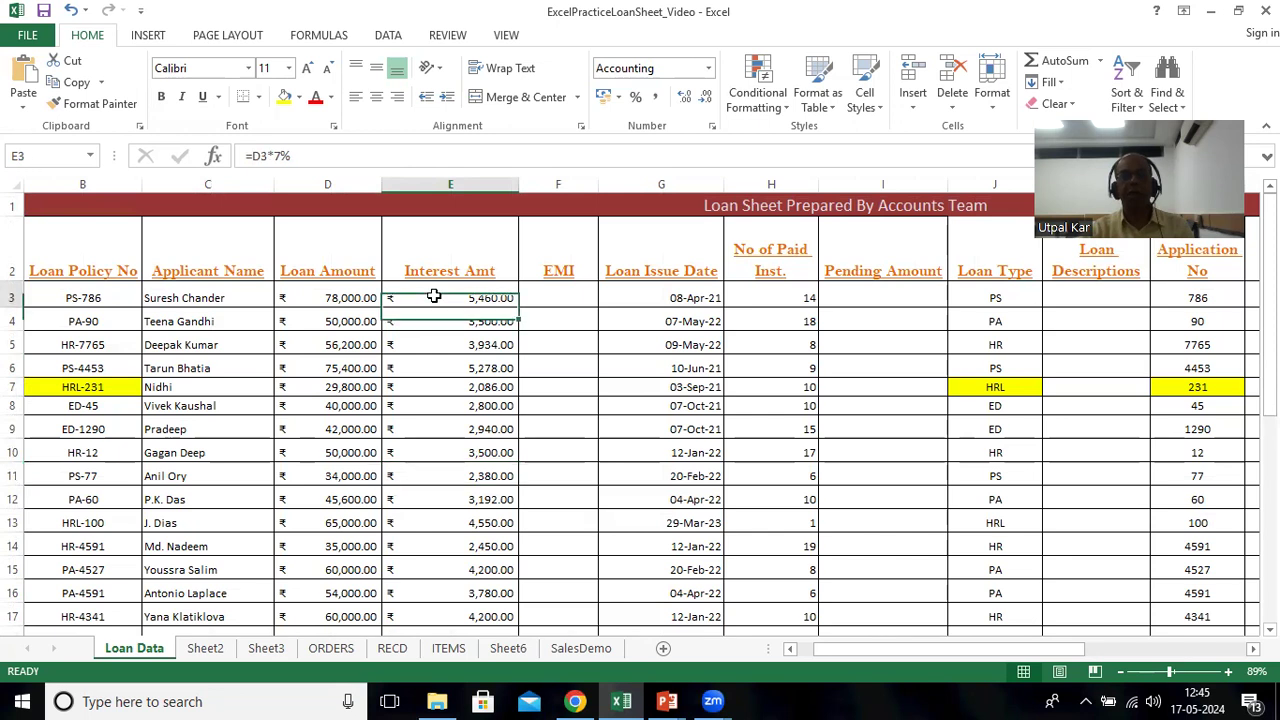
left_click(301, 155)
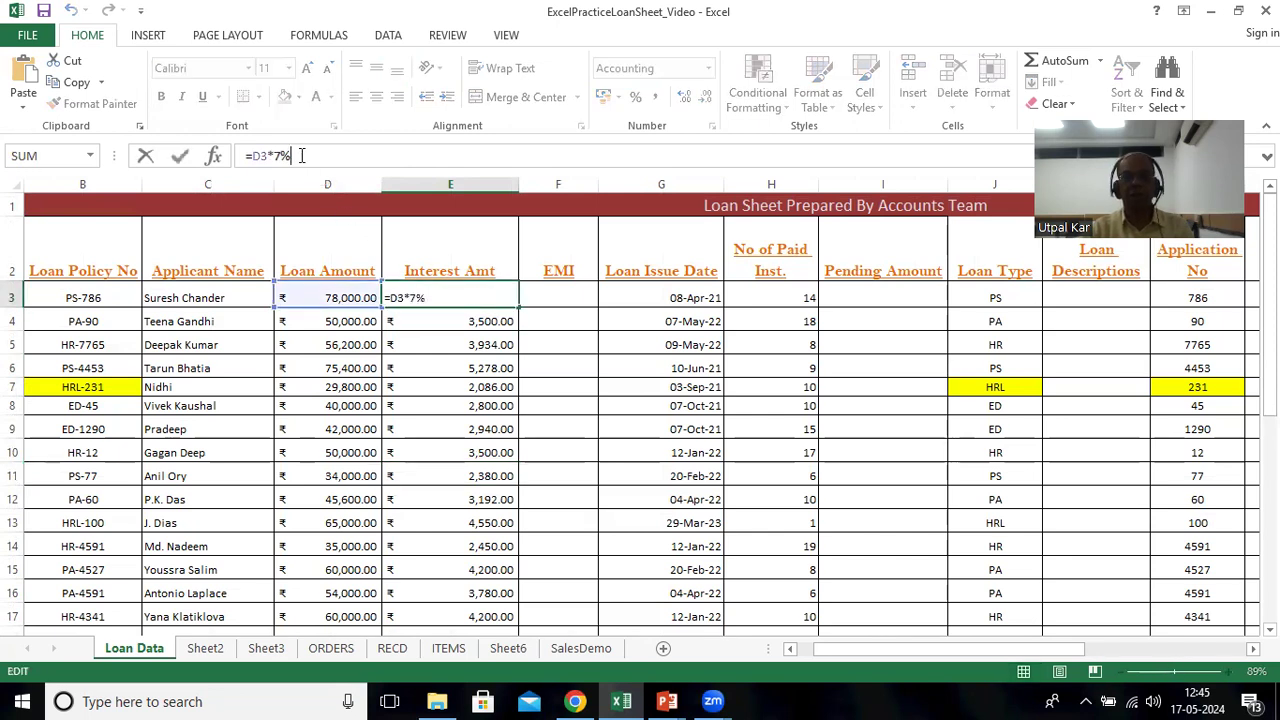
key("BackSpace")
key("BackSpace")
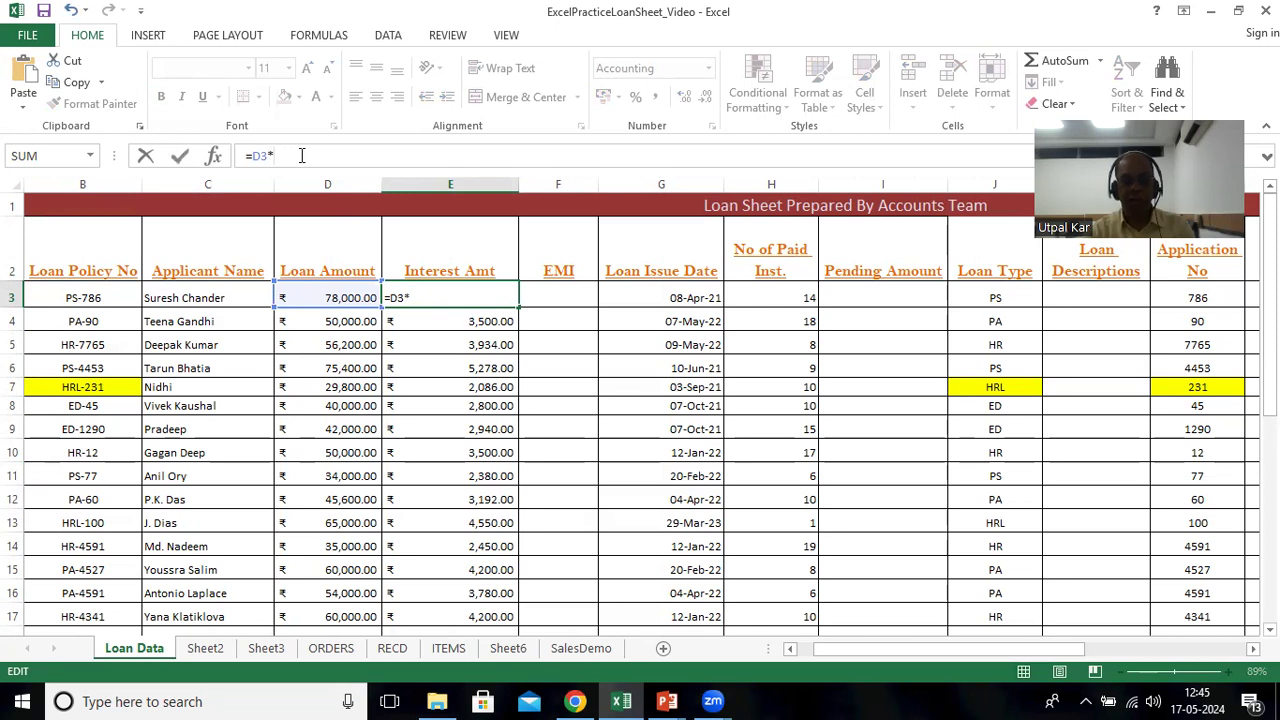
type("ROI")
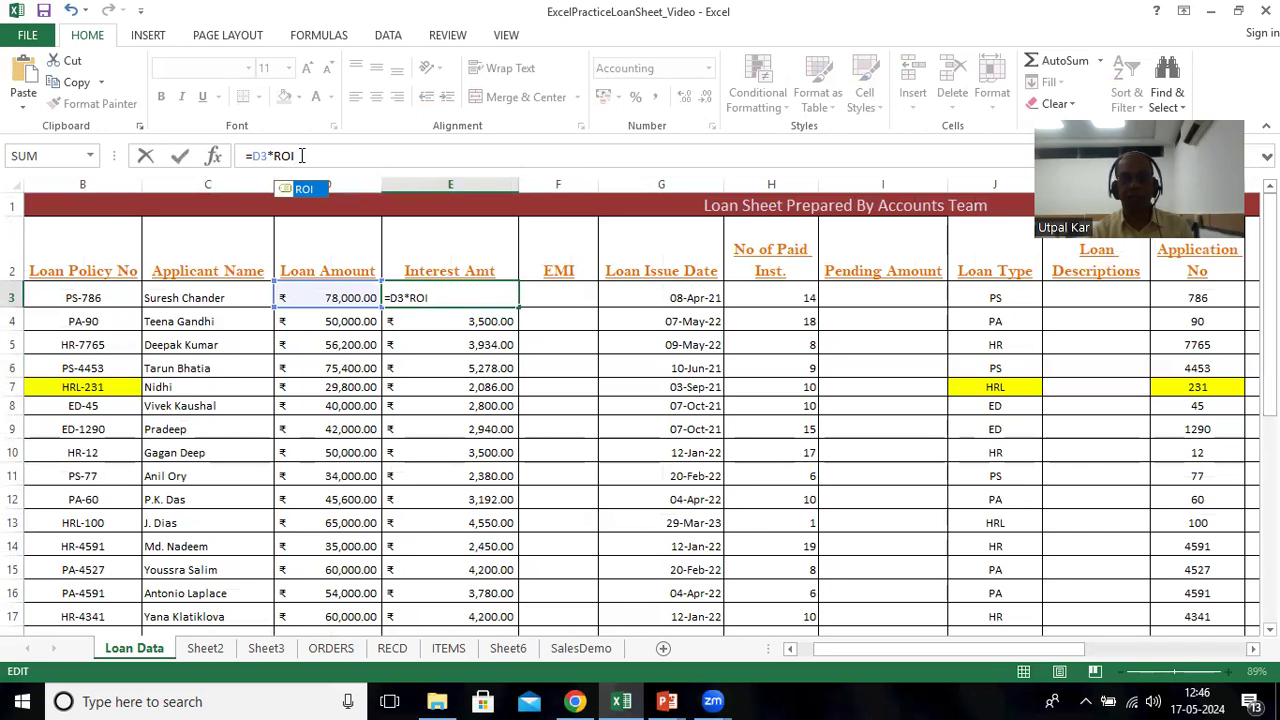
key("Return")
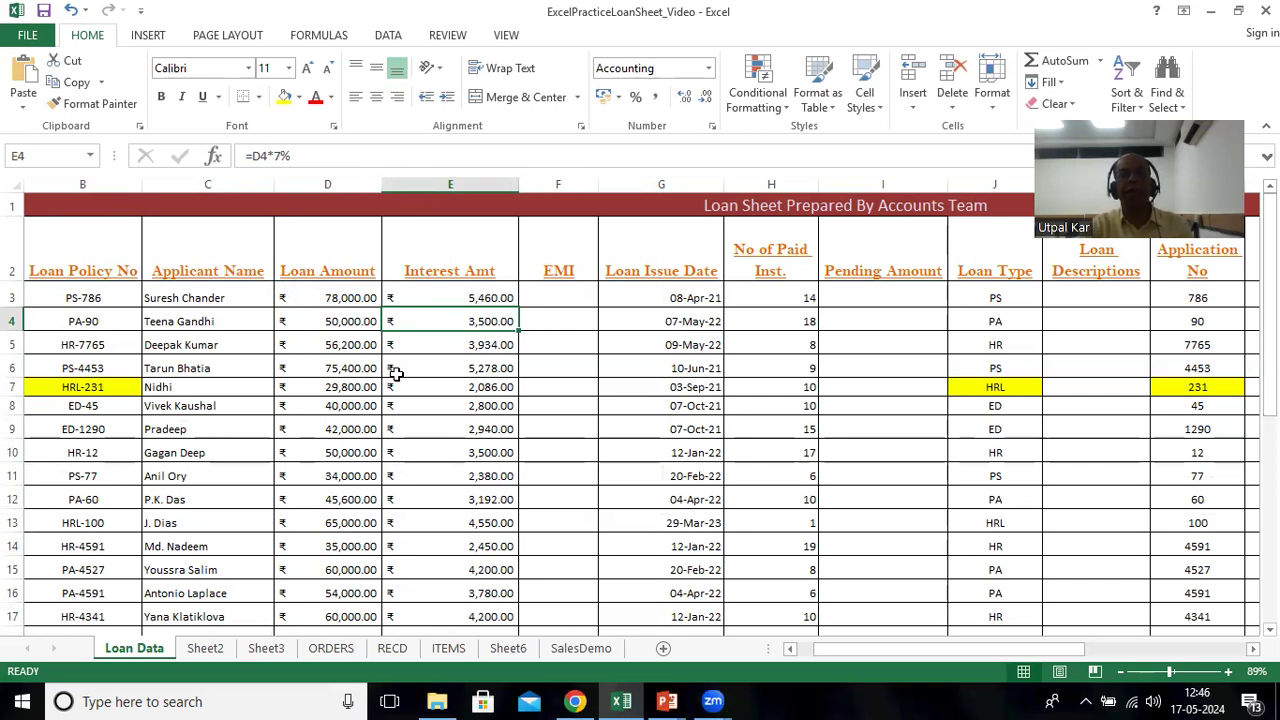
Step: Fill the ROI-based interest formula from E3 down to E23 and check the copied formulas in a few rows
left_click(440, 291)
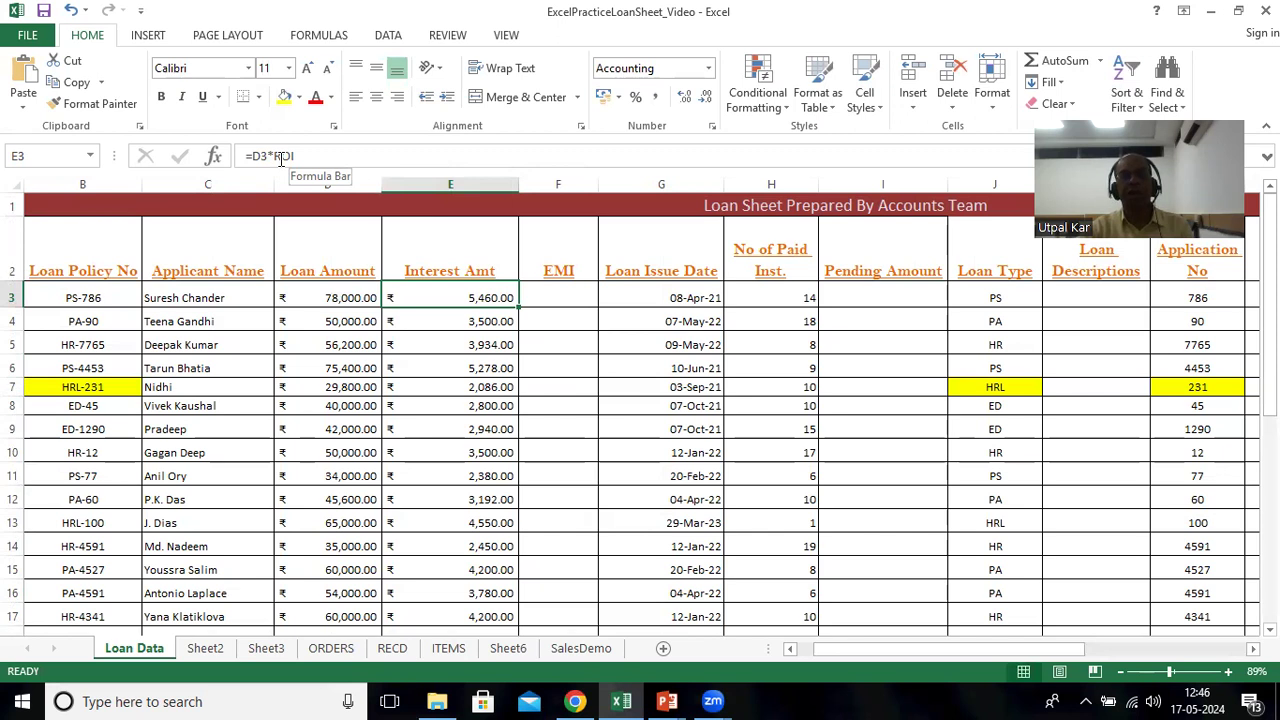
left_click_drag(521, 304, 513, 565)
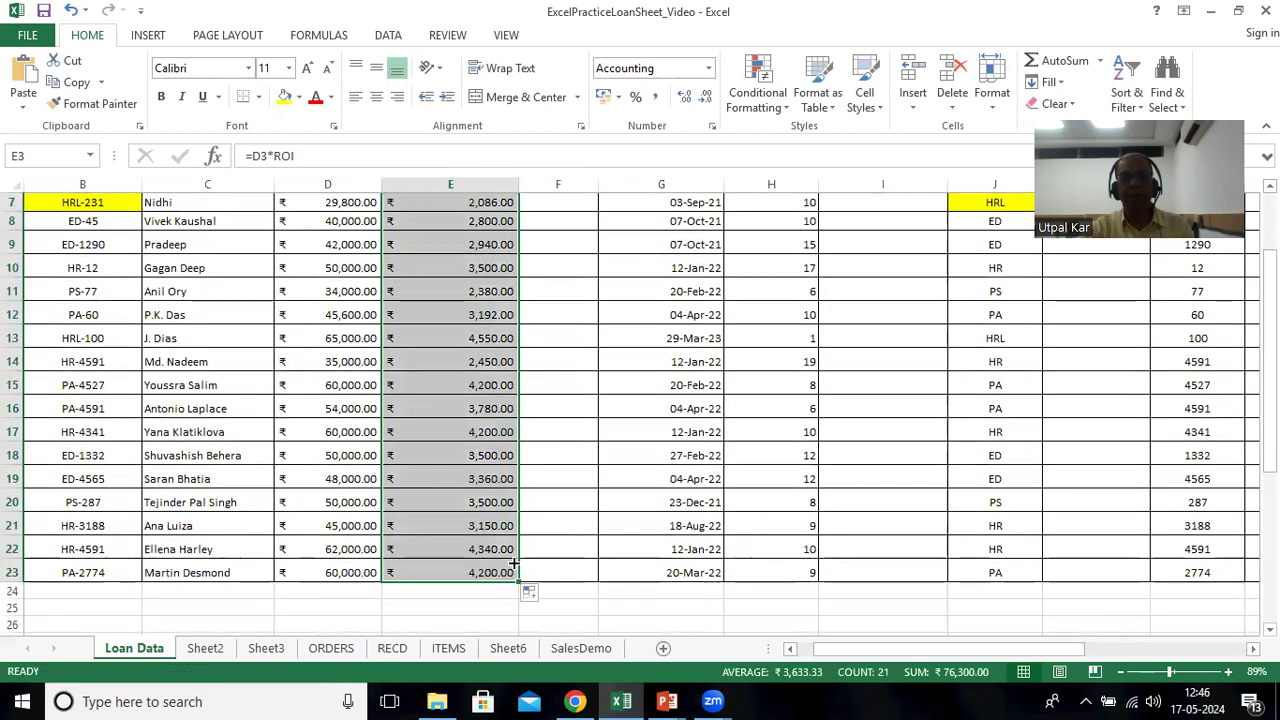
left_click(450, 361)
left_click(436, 450)
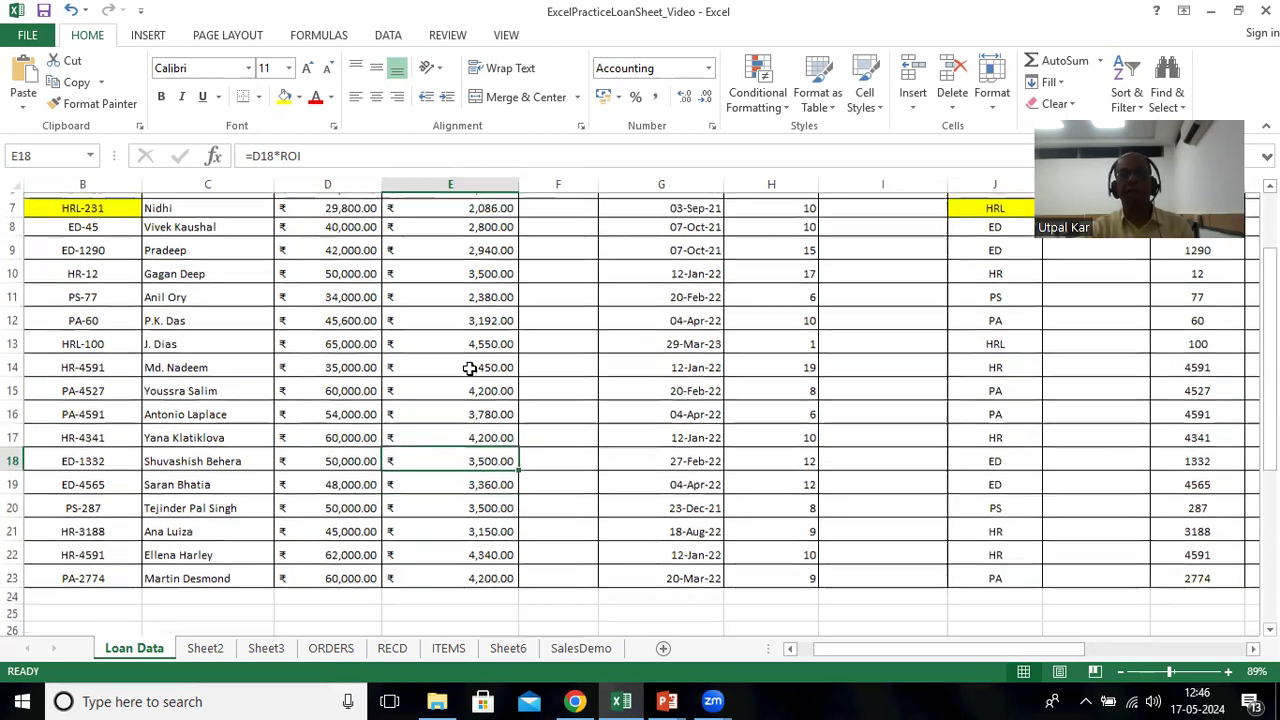
Step: From the Loan Data sheet, use Go To to jump to the named cell ROI
scroll(469, 368, "up", 2)
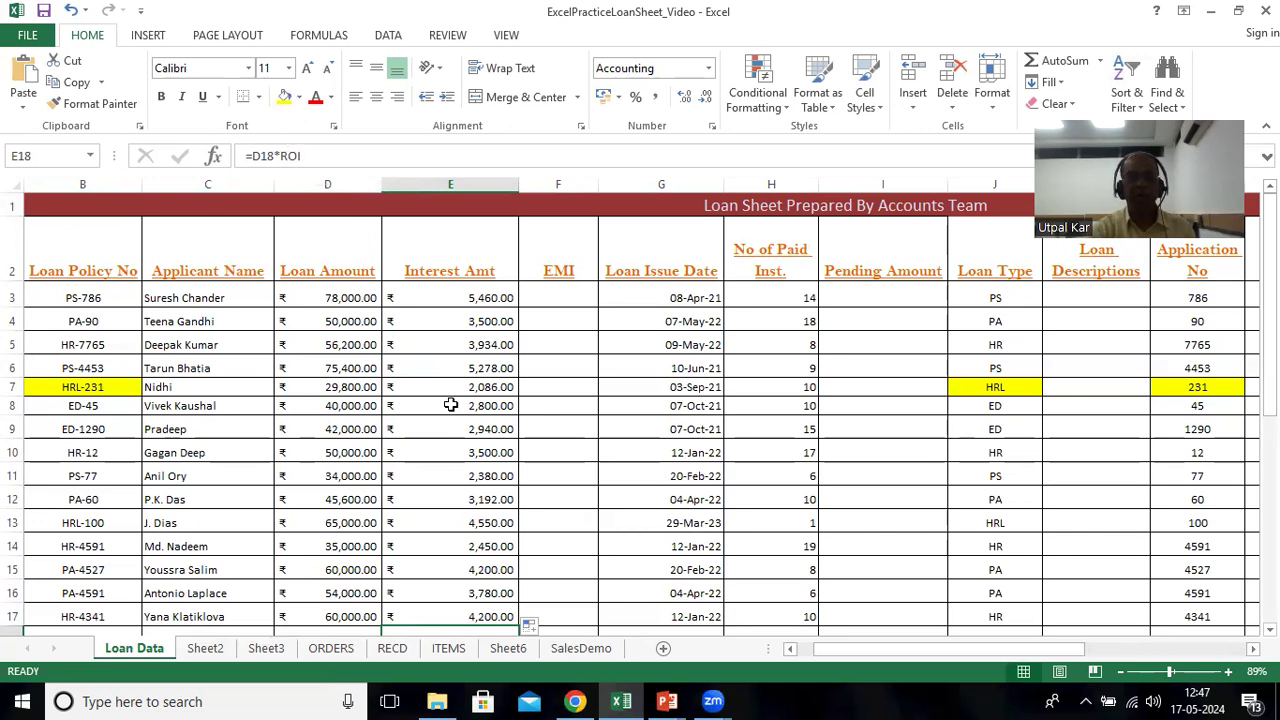
key("F5")
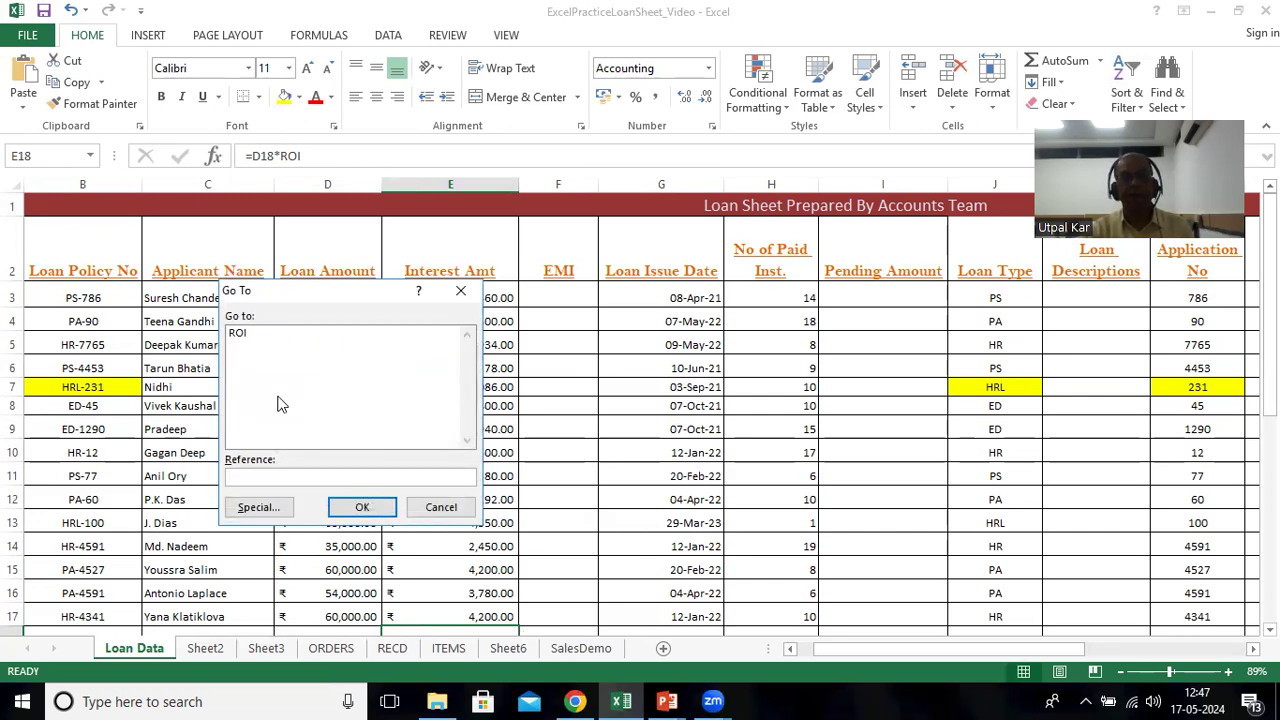
left_click(238, 334)
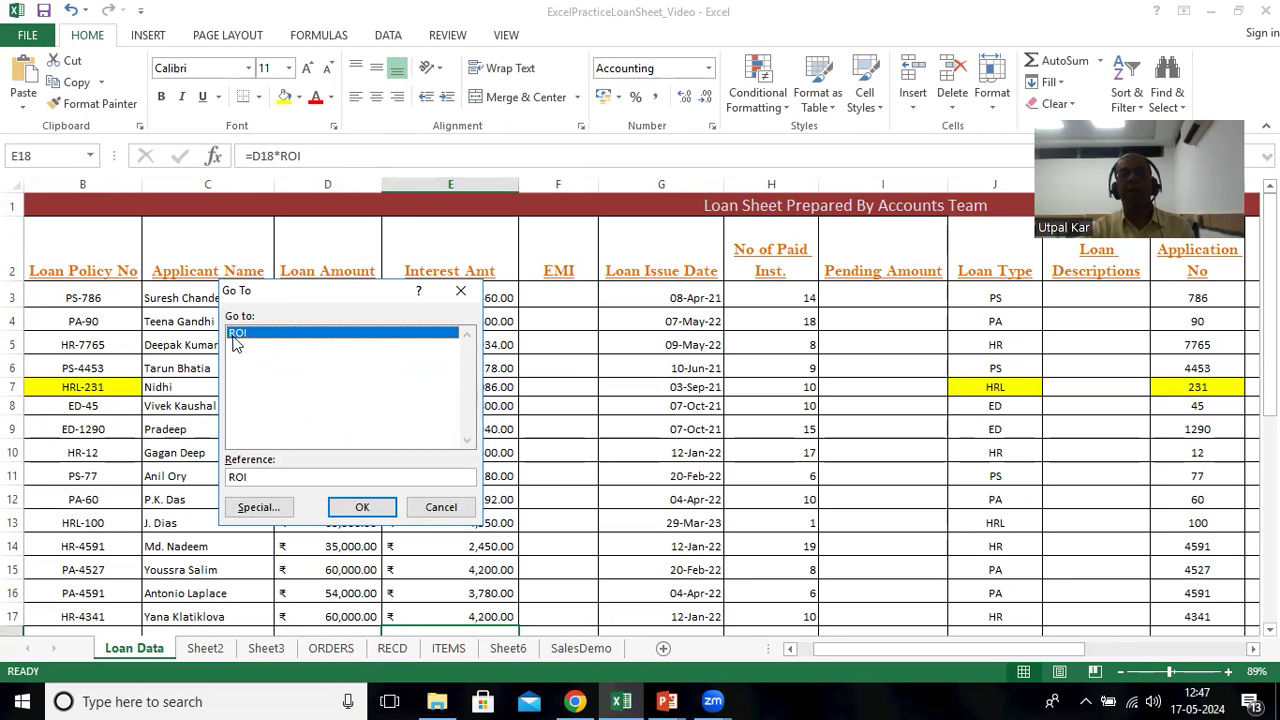
left_click(361, 507)
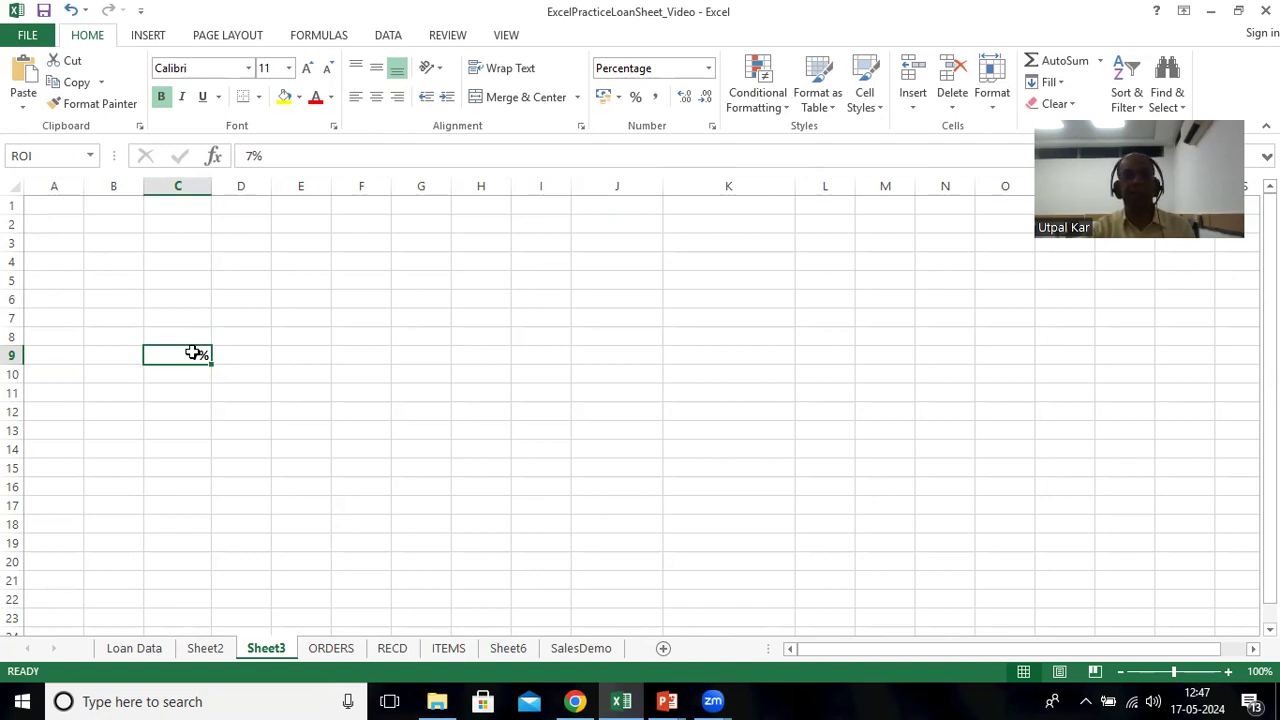
Step: Give the order table A1:C8 on the ORDERS sheet the range name ORDERS
left_click(324, 654)
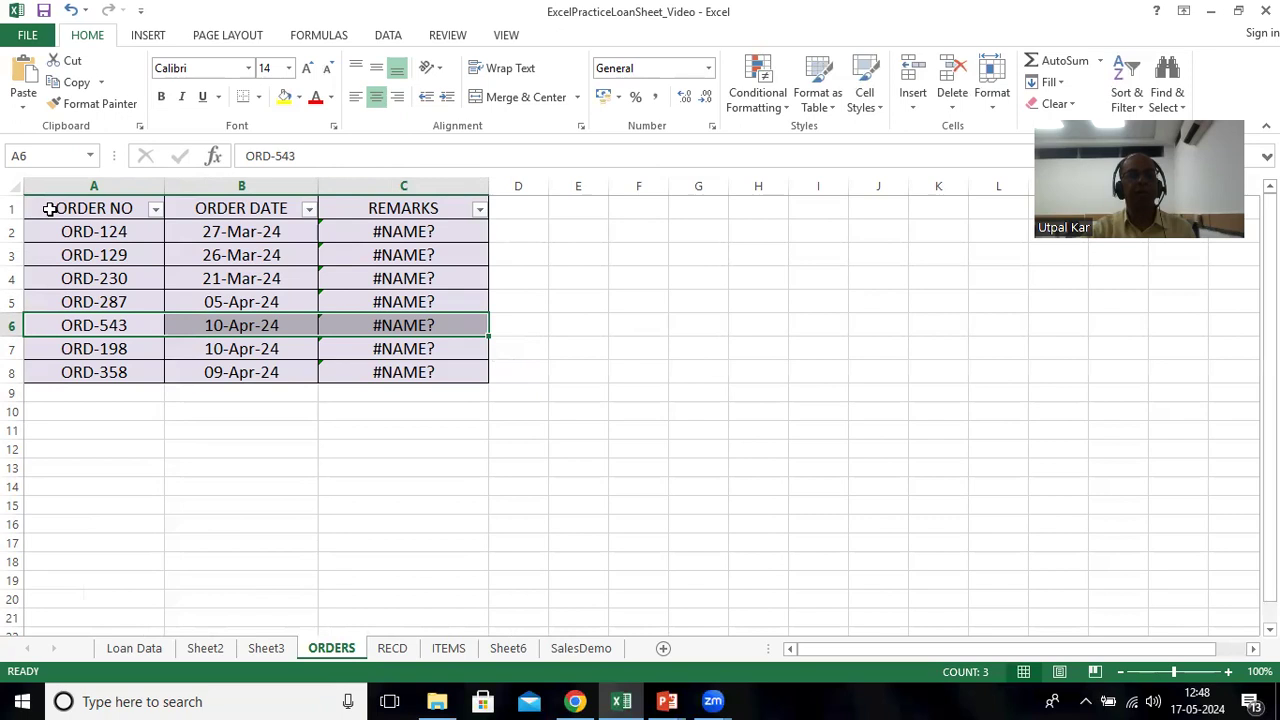
left_click_drag(50, 209, 364, 370)
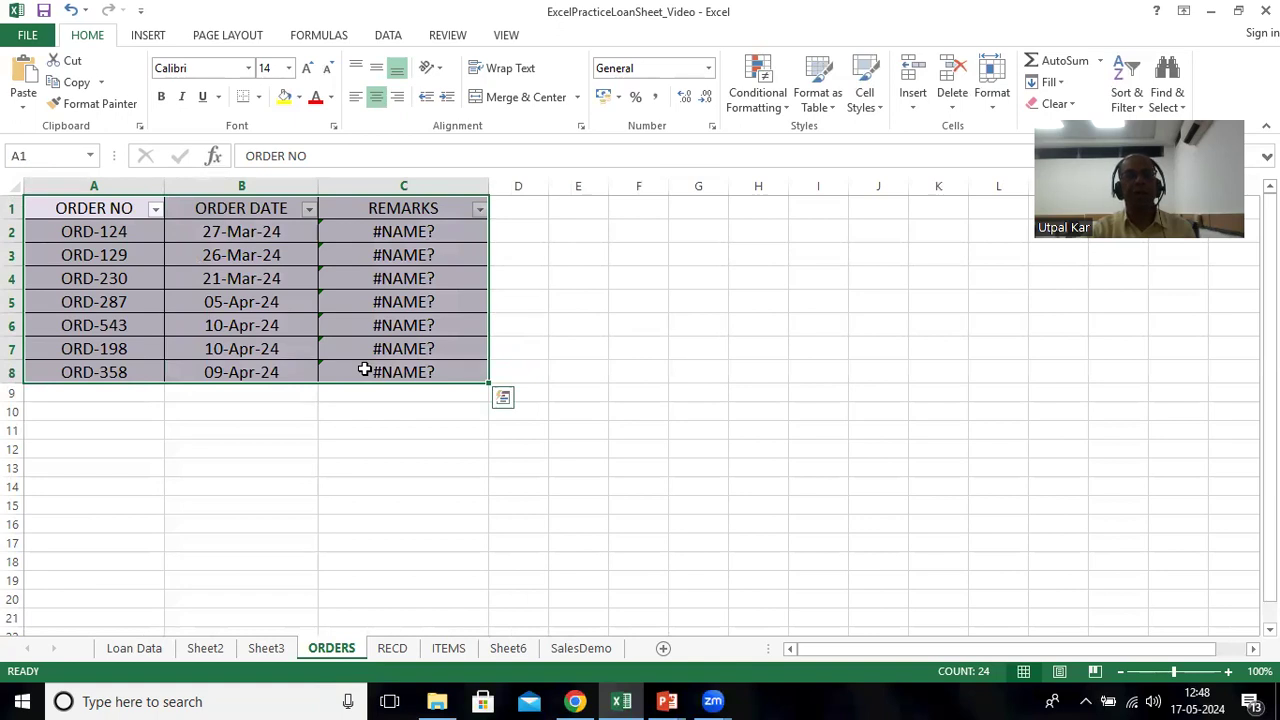
left_click(41, 154)
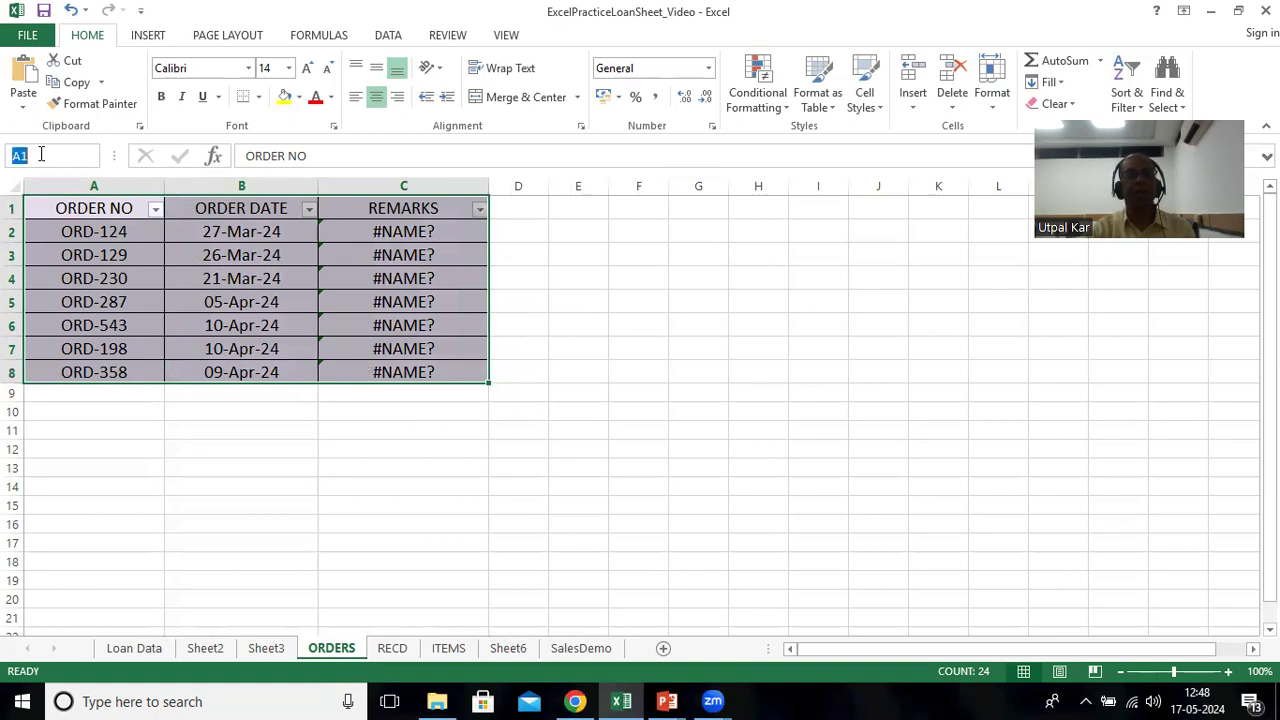
type("ORDERS")
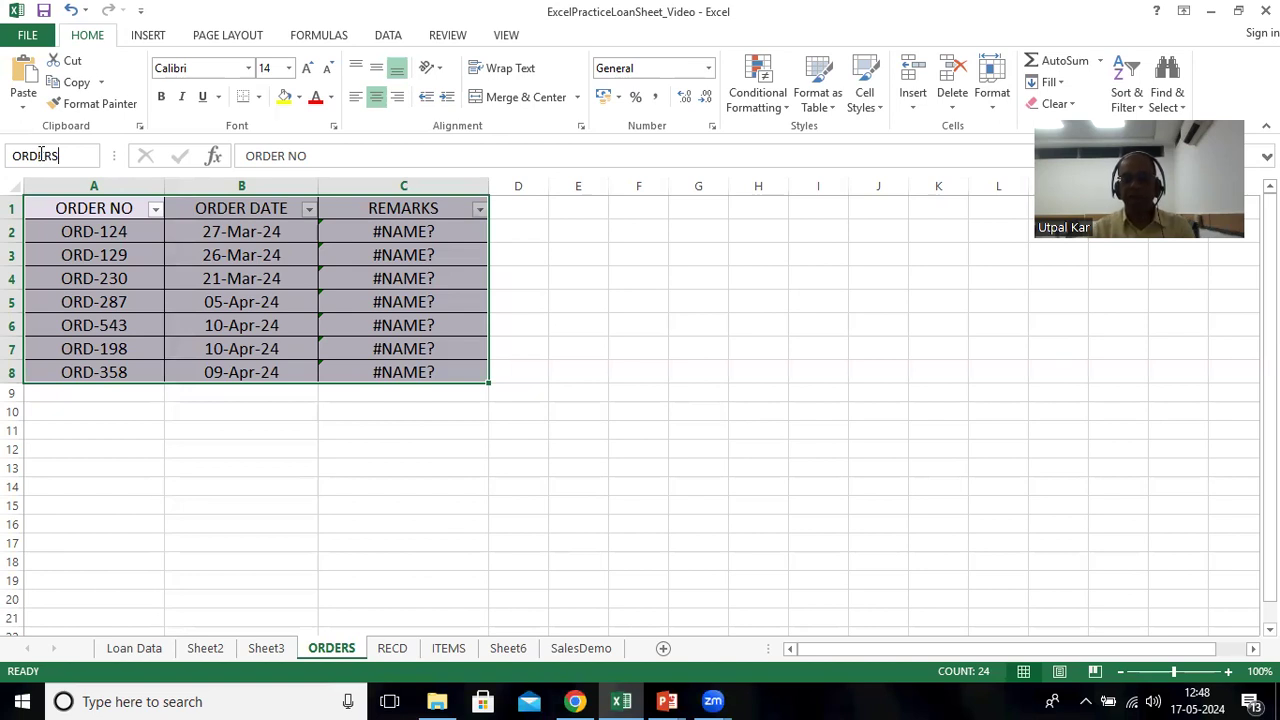
key("Return")
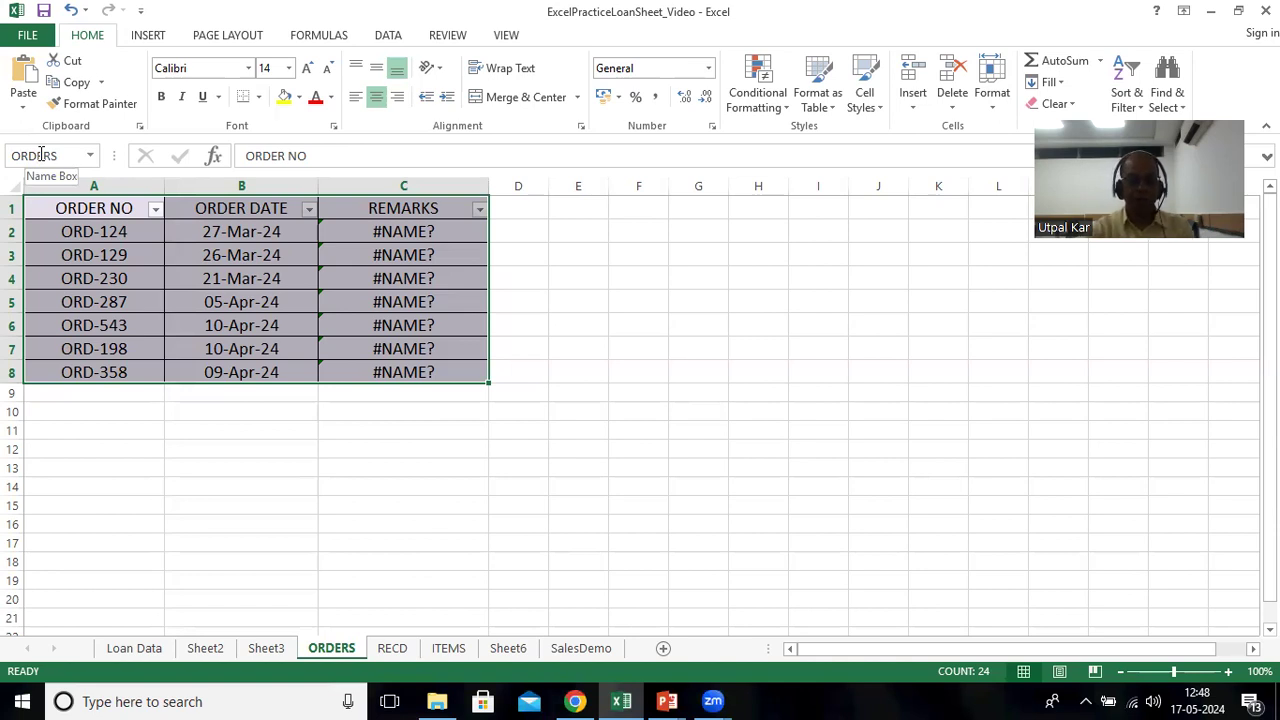
Step: Use Go To to jump to the named cell ROI and back to the named range ORDERS
key("F5")
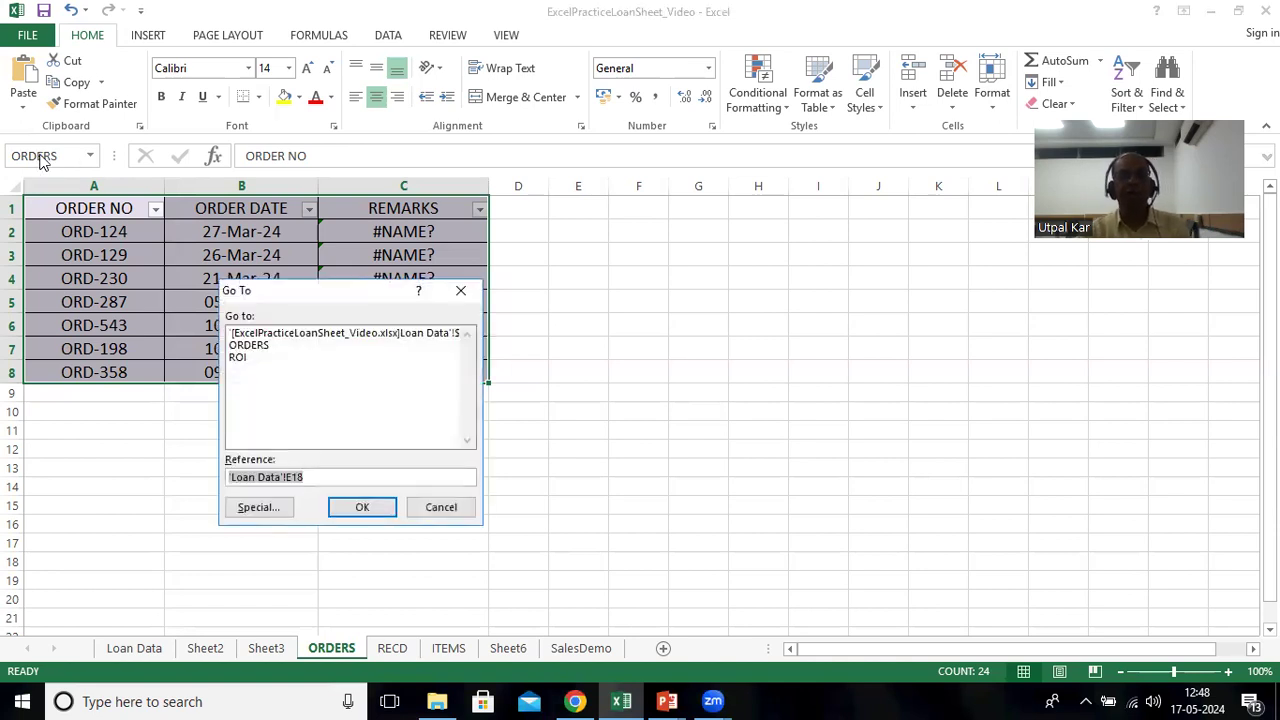
left_click(238, 360)
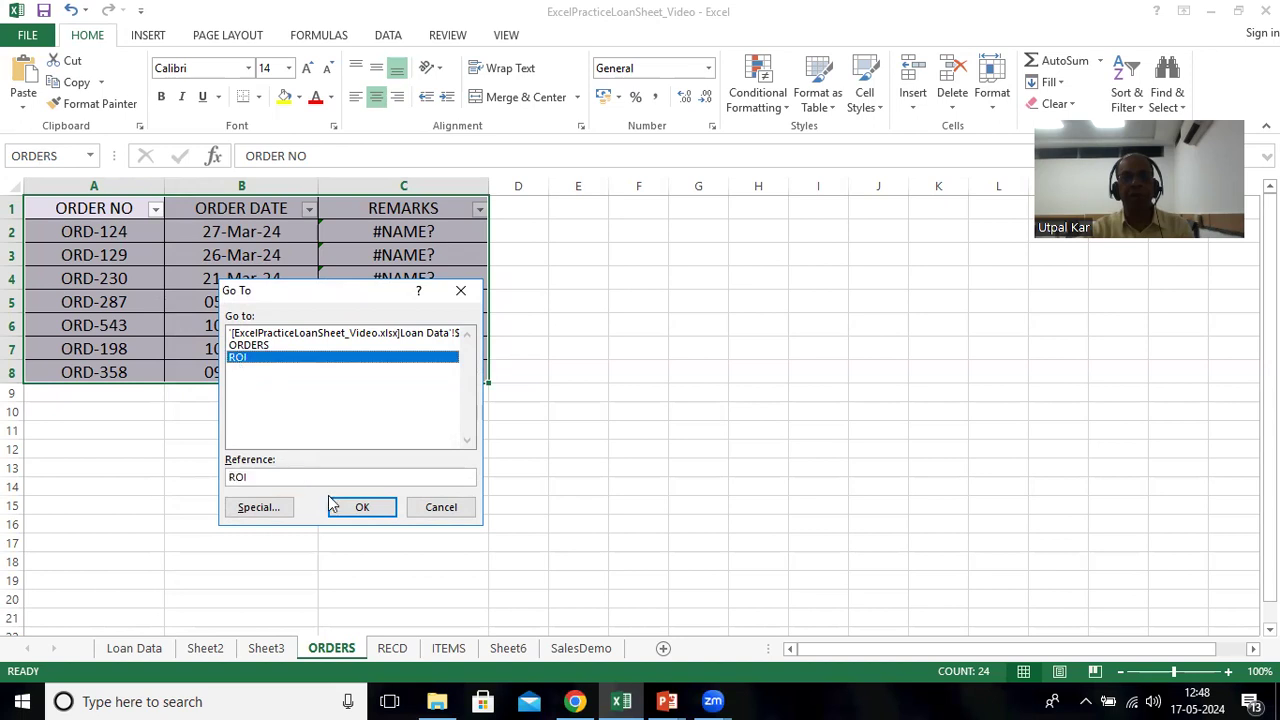
left_click(361, 509)
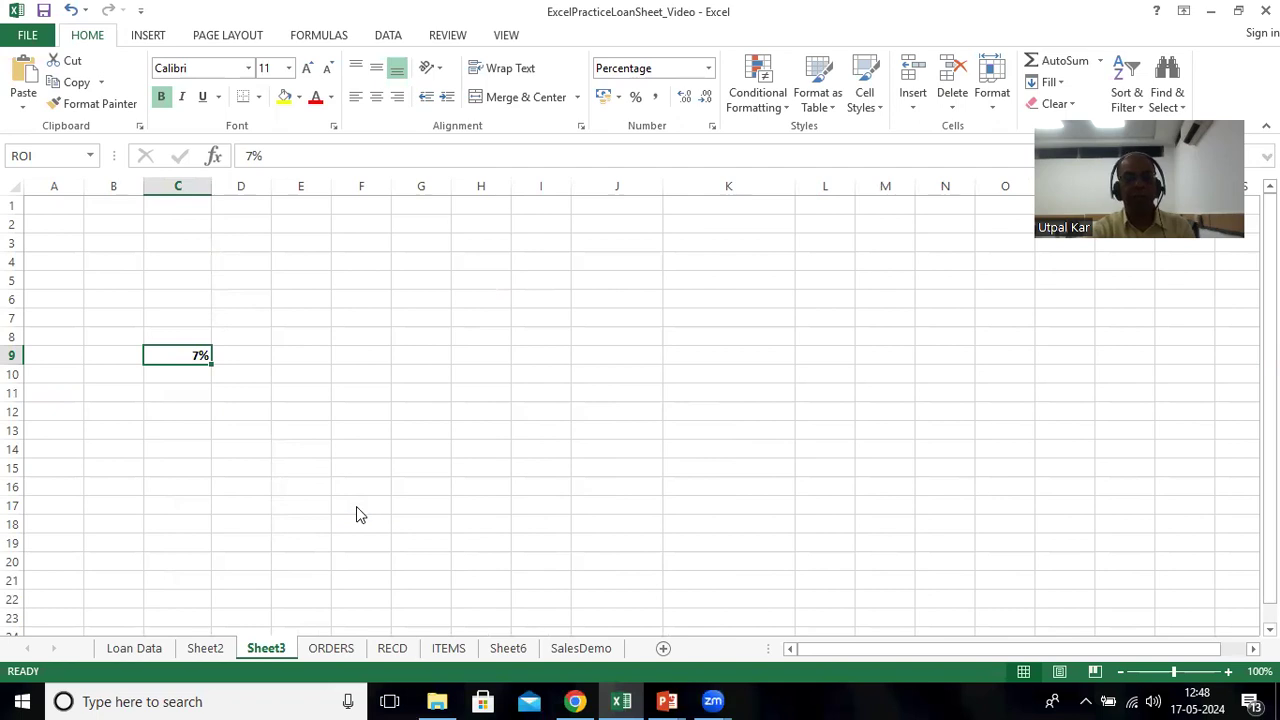
key("F5")
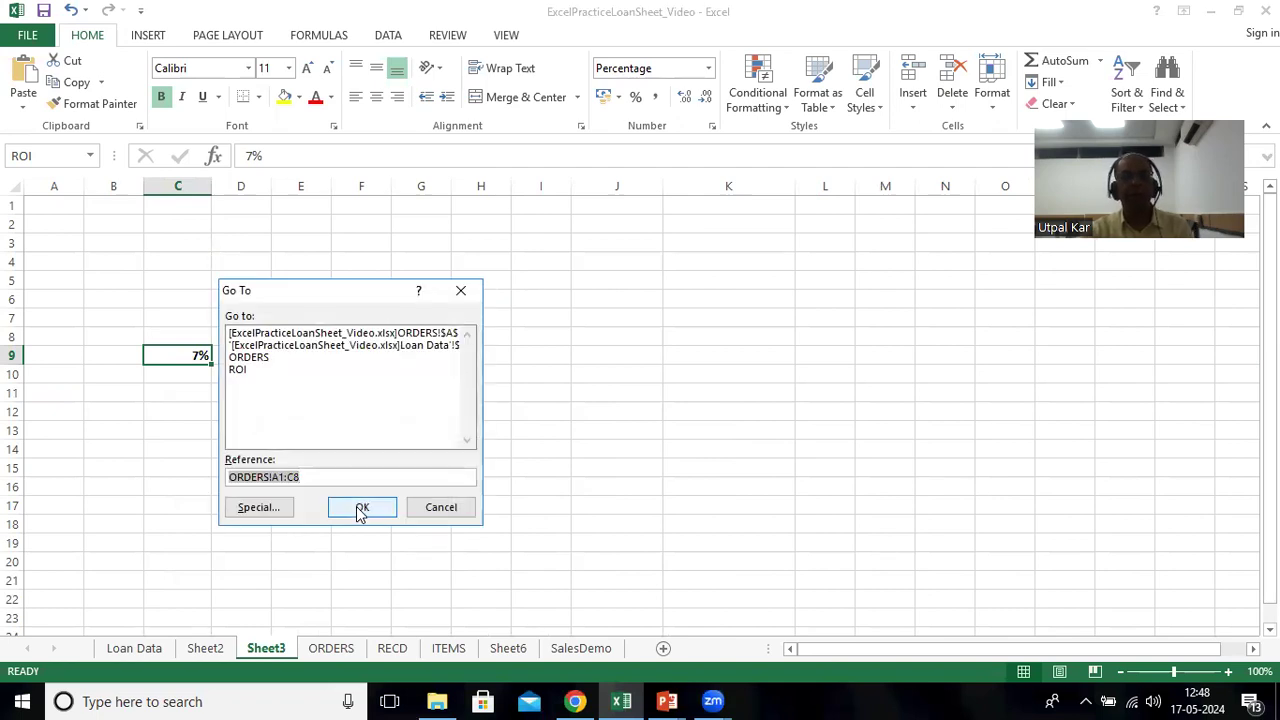
left_click(252, 359)
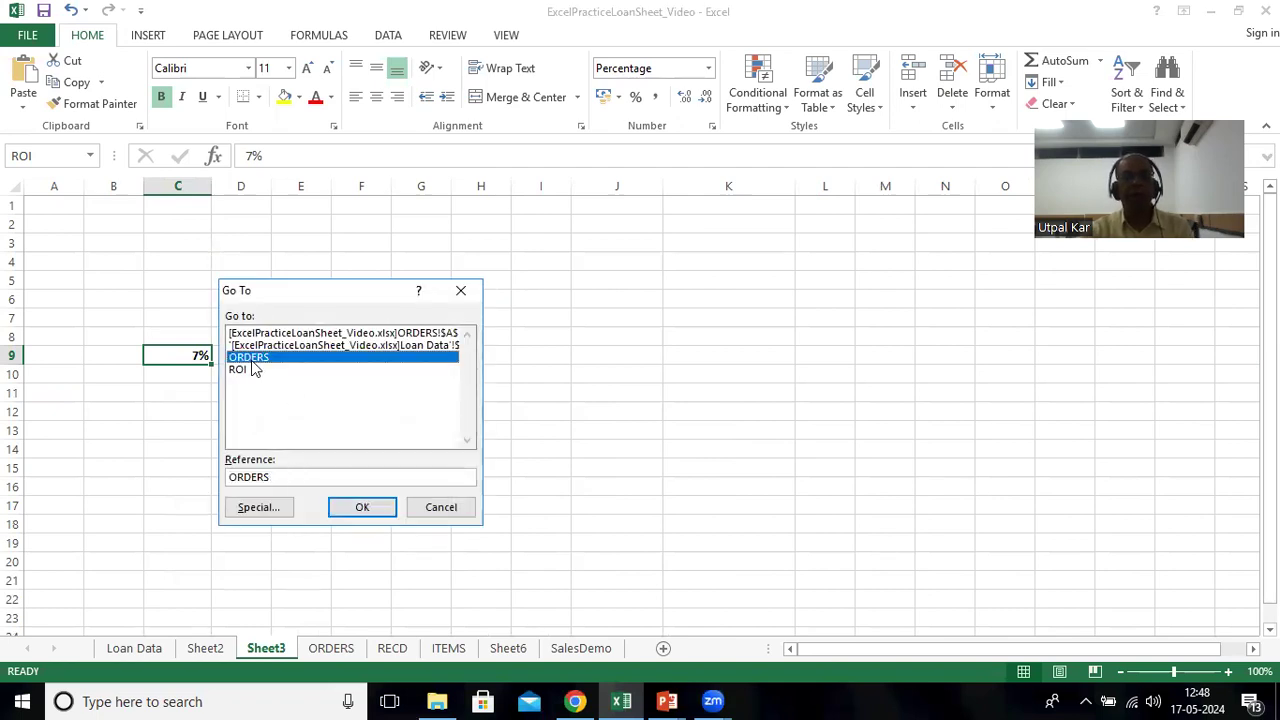
left_click(345, 512)
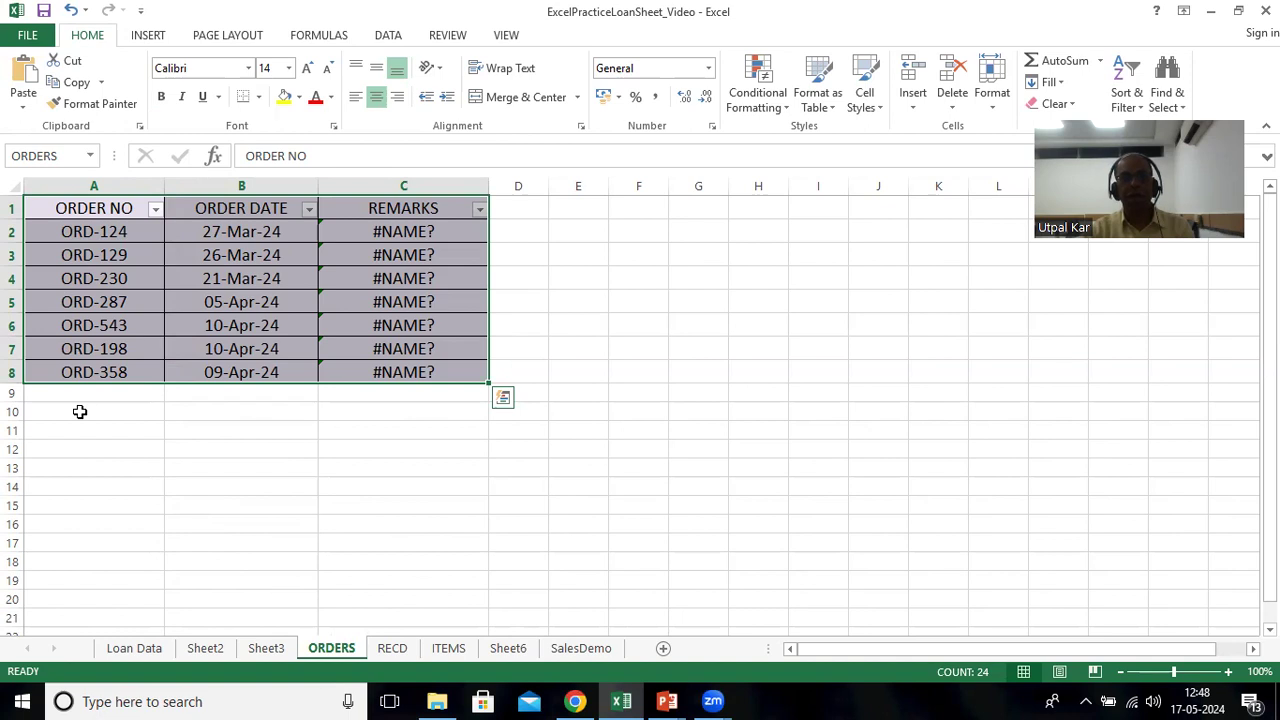
Step: Select only A1:B8 and then the full A1:C8 table to check which selection matches the name ORDERS
left_click(50, 208)
left_click_drag(50, 208, 213, 372)
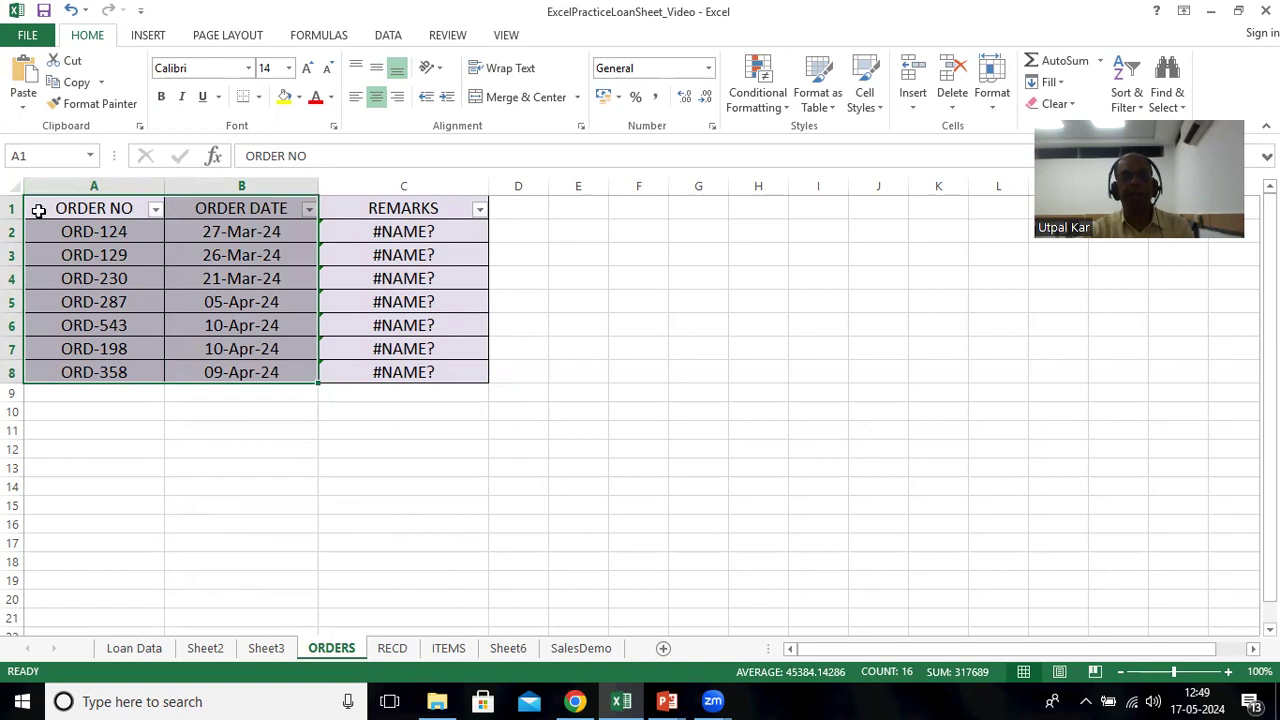
left_click_drag(38, 210, 360, 372)
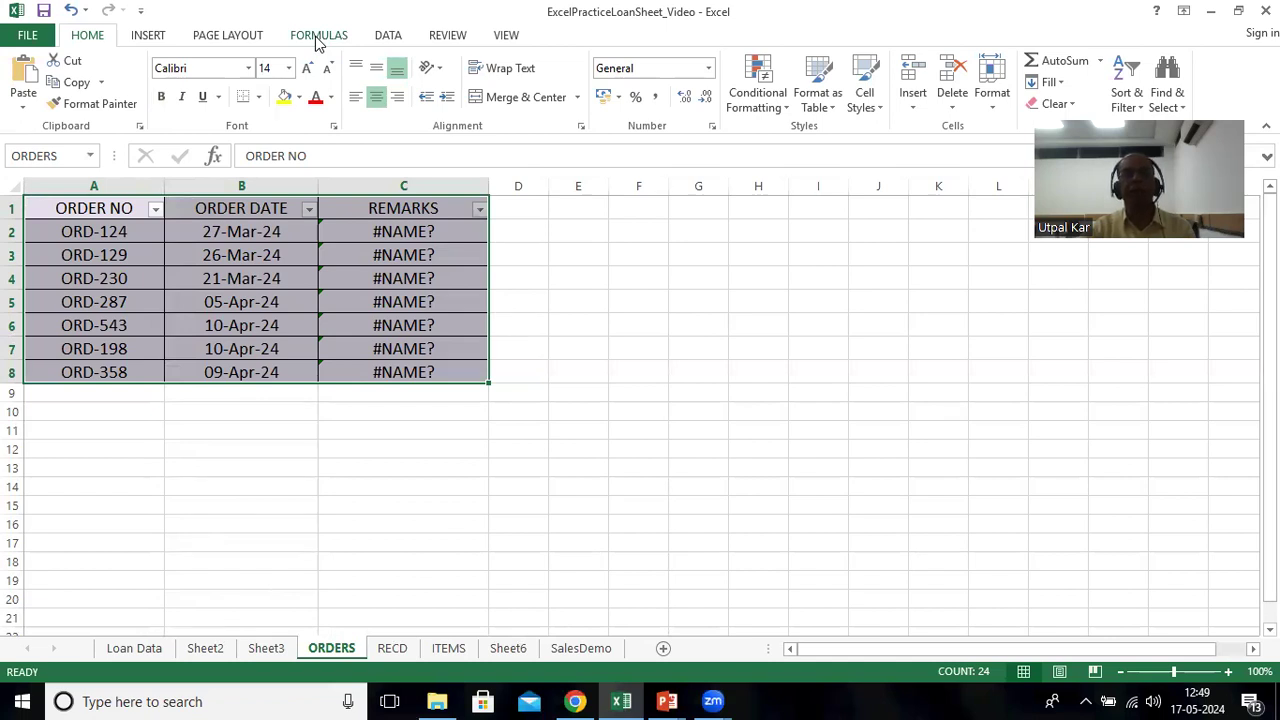
Step: Delete the range name ORDERS in the Name Manager and close the manager
left_click(318, 38)
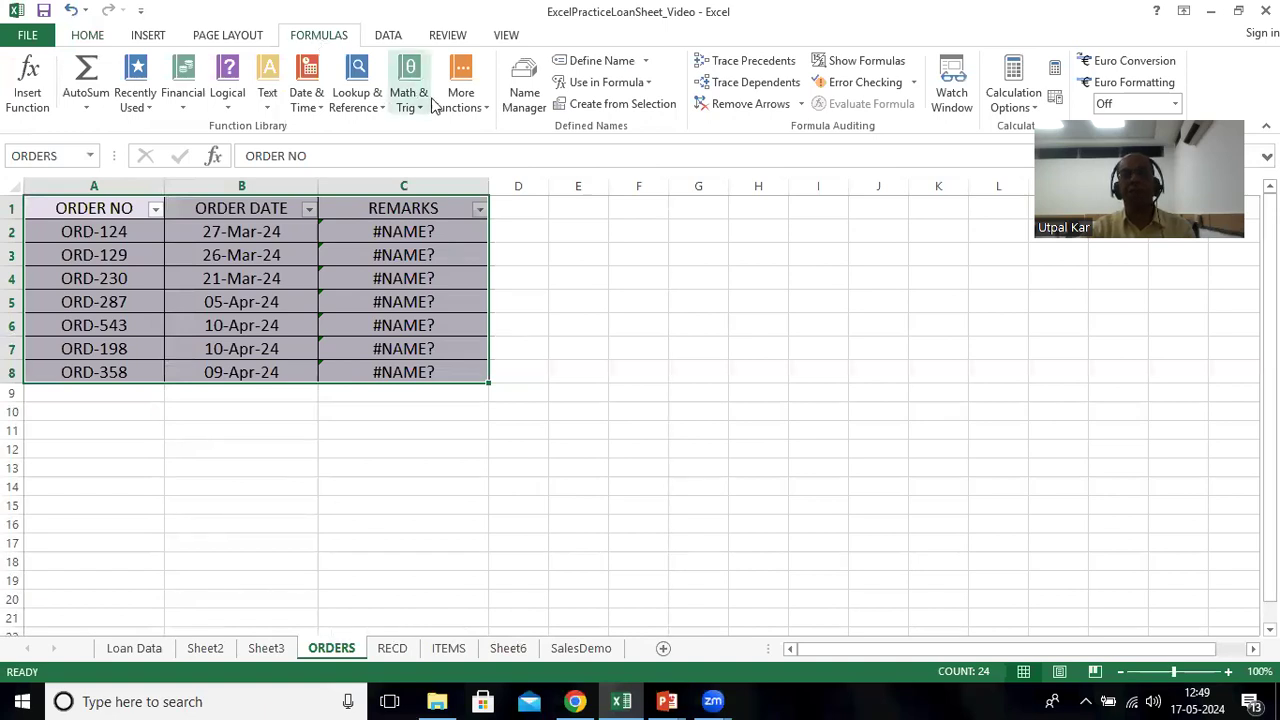
left_click(524, 100)
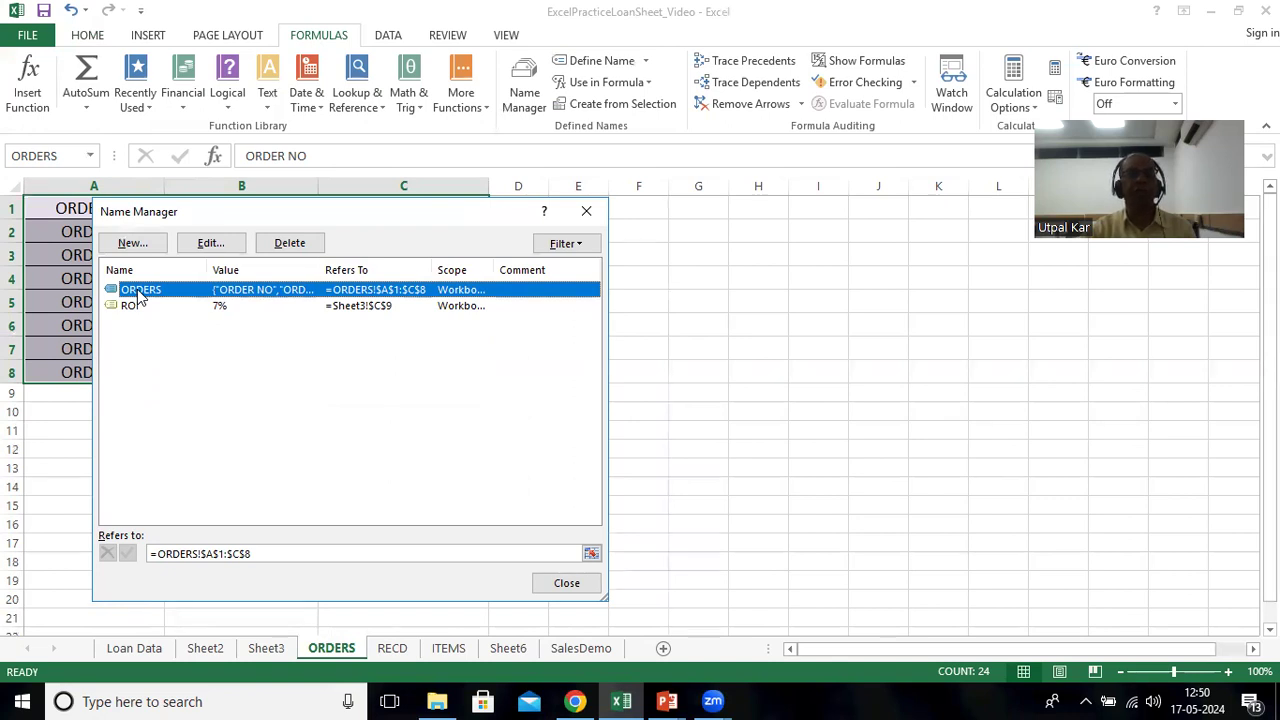
left_click(284, 250)
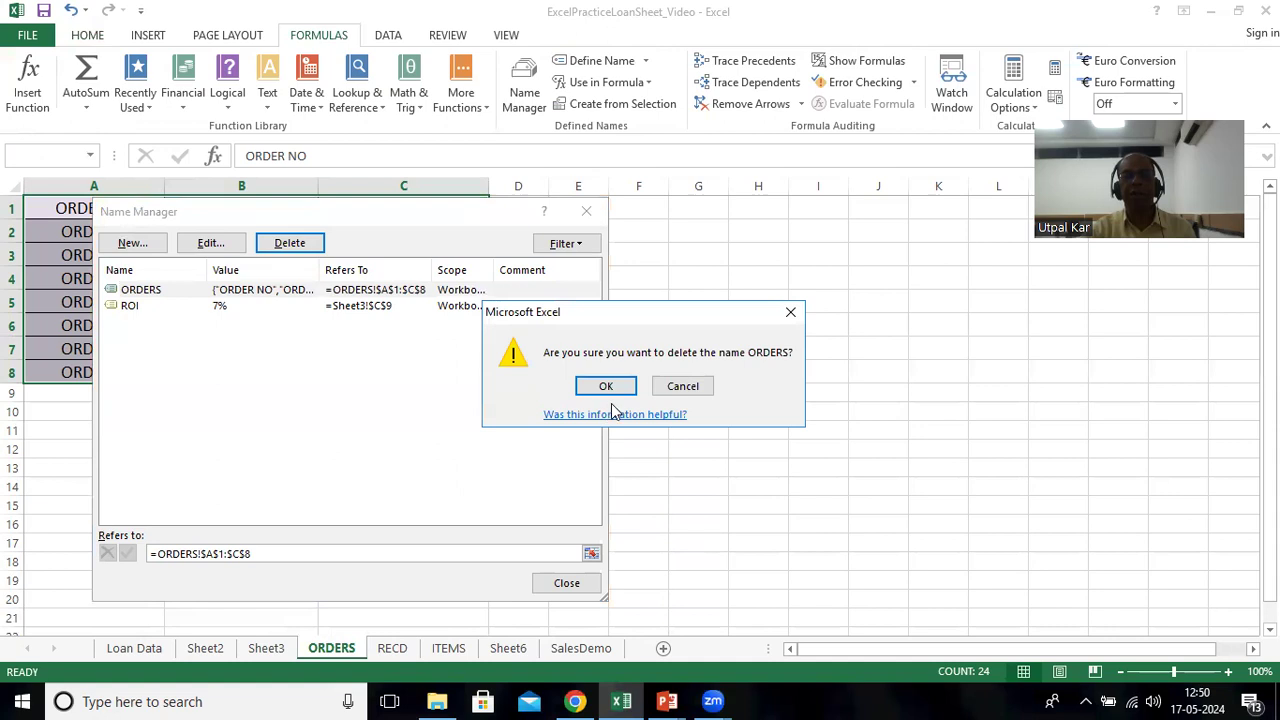
left_click(606, 387)
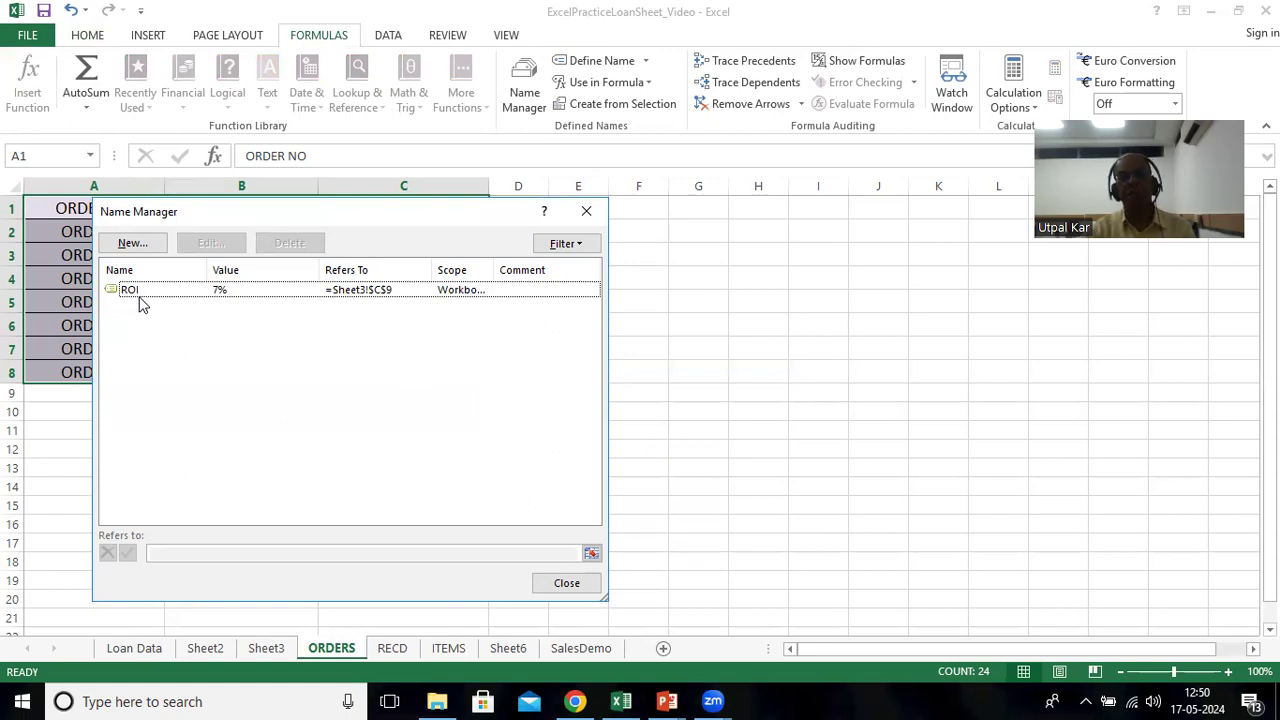
left_click(560, 582)
left_click_drag(43, 208, 362, 369)
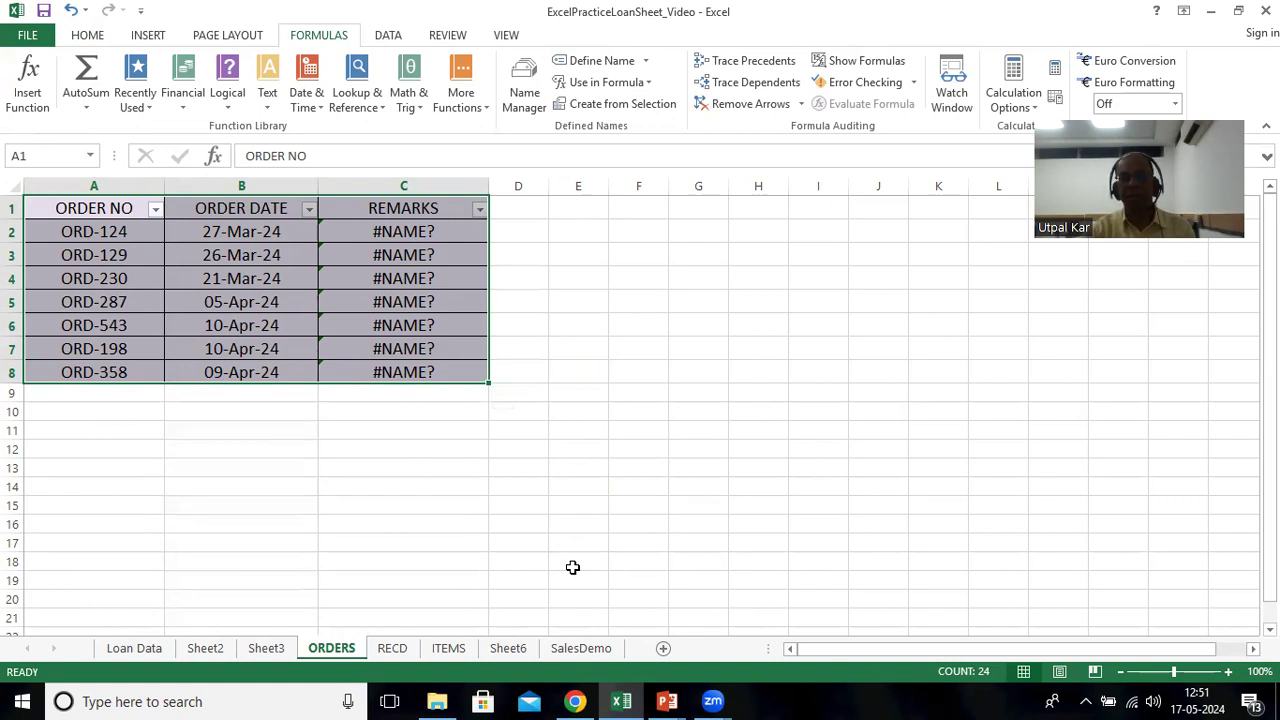
key("ctrl+shift+F3")
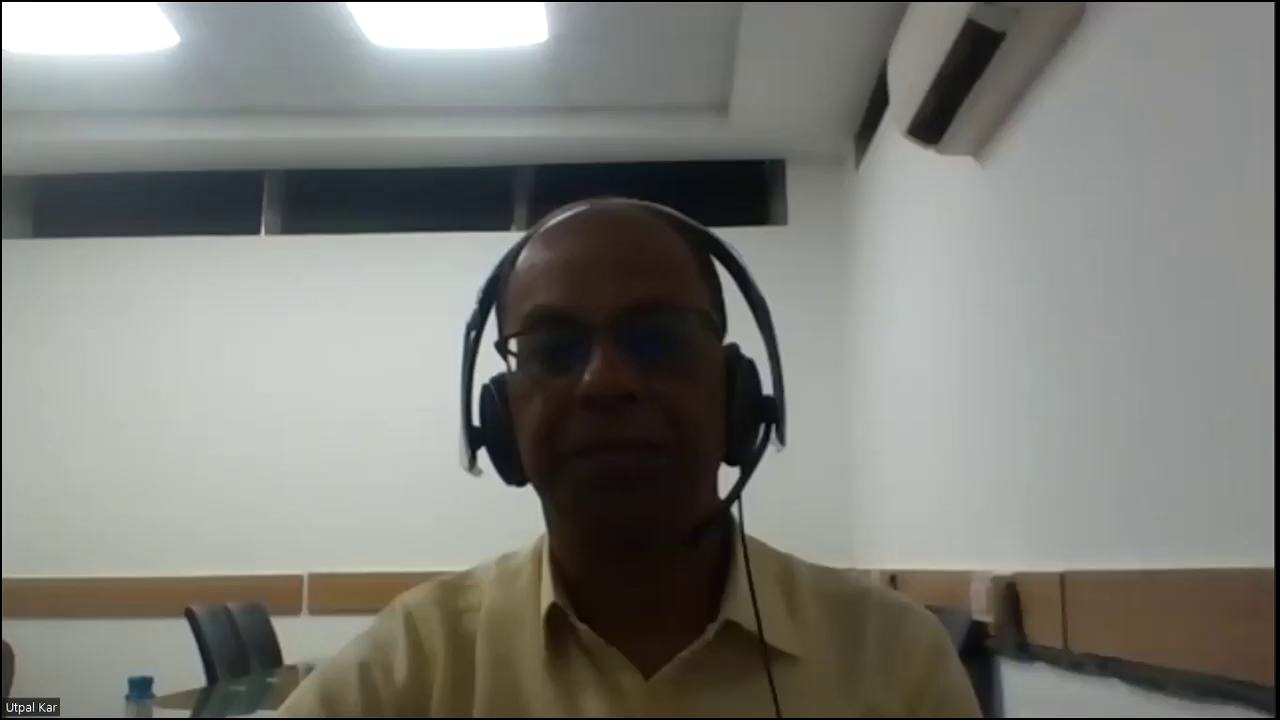